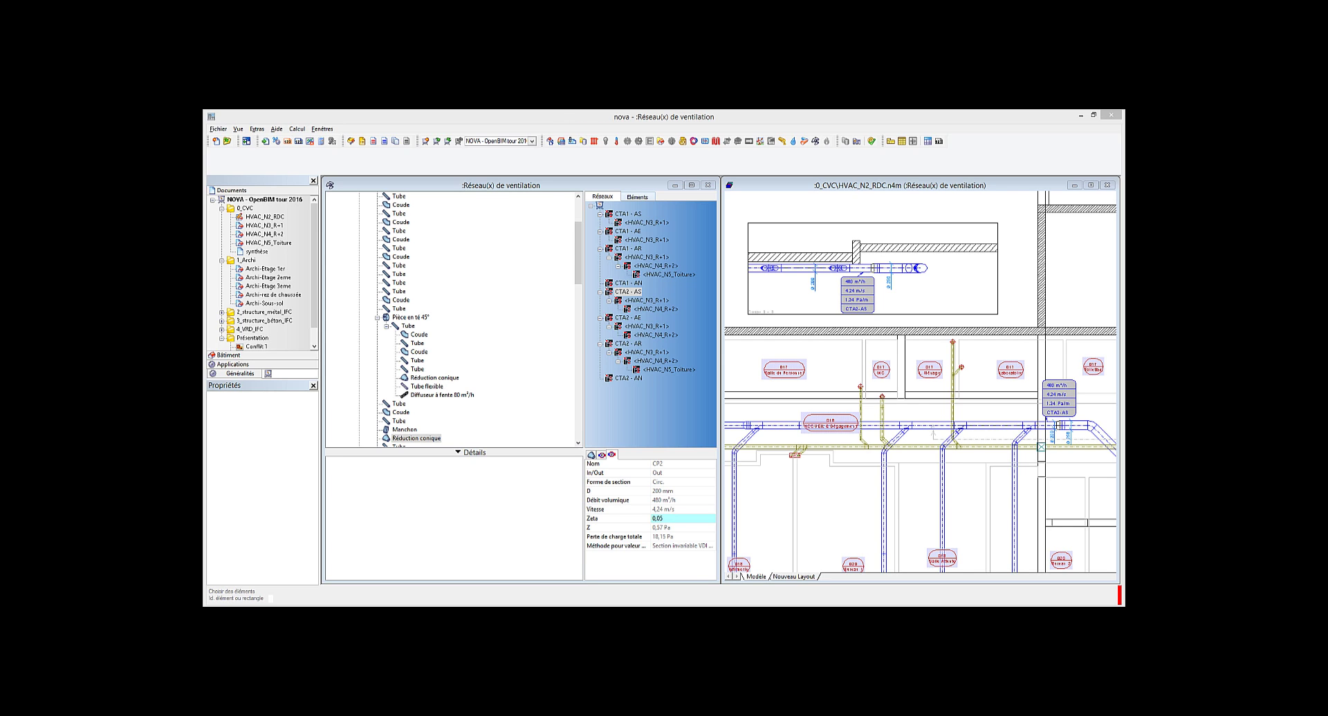
Run the pressure loss calculation (Calcul des pertes de charge) on the ventilation network
click(297, 129)
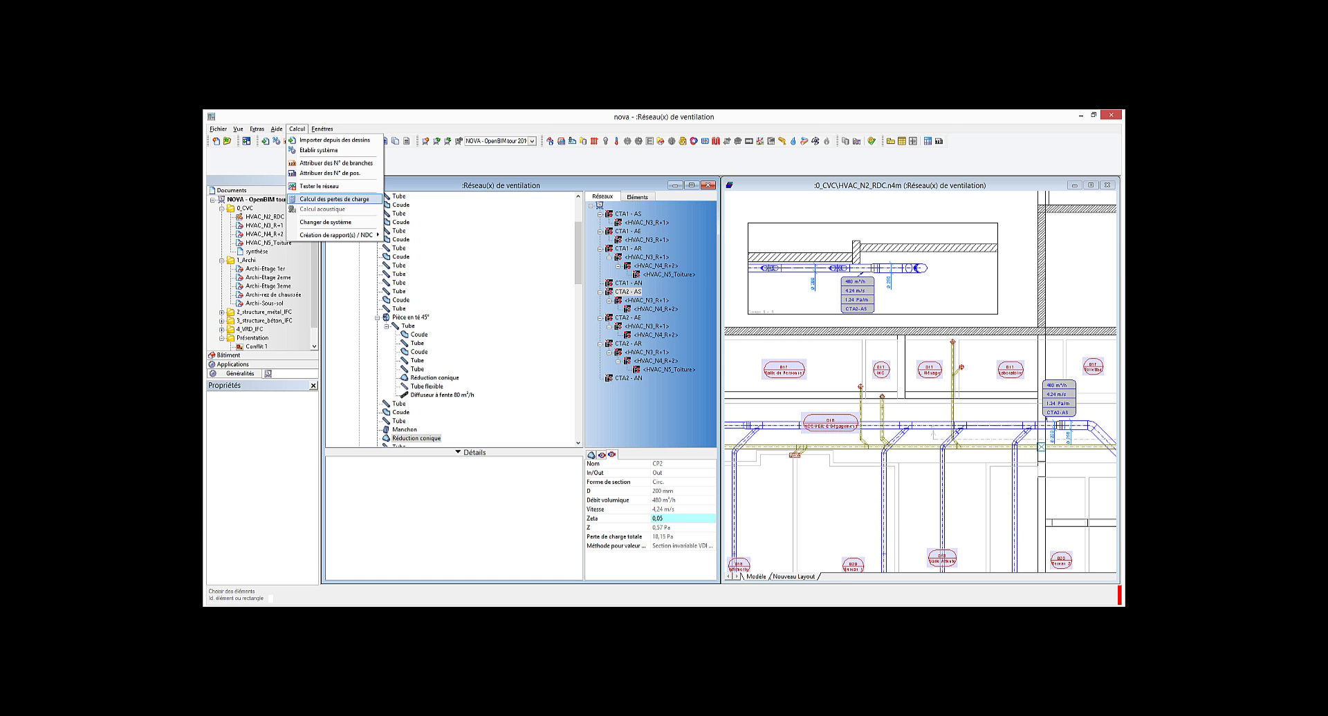
click(334, 199)
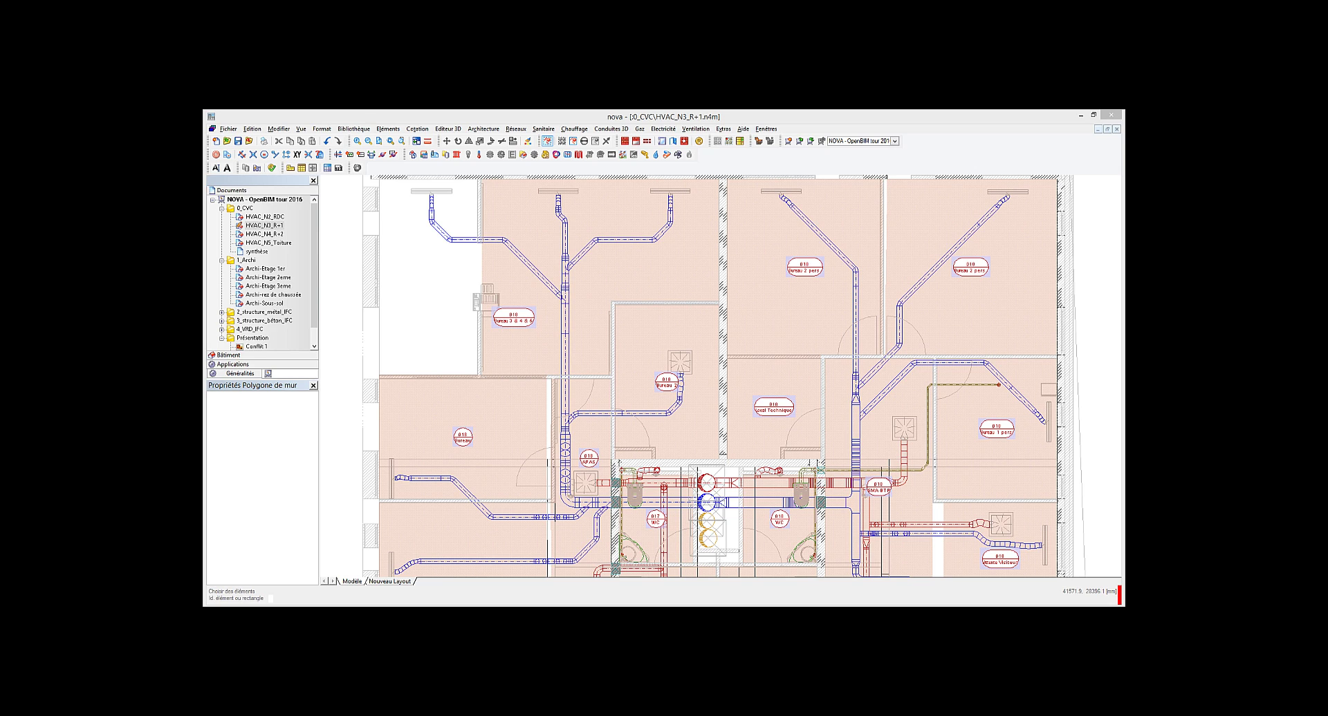
Extend the wall polygon of the upper-left office by moving its left edge out to the facade wall corner
double_click(520, 276)
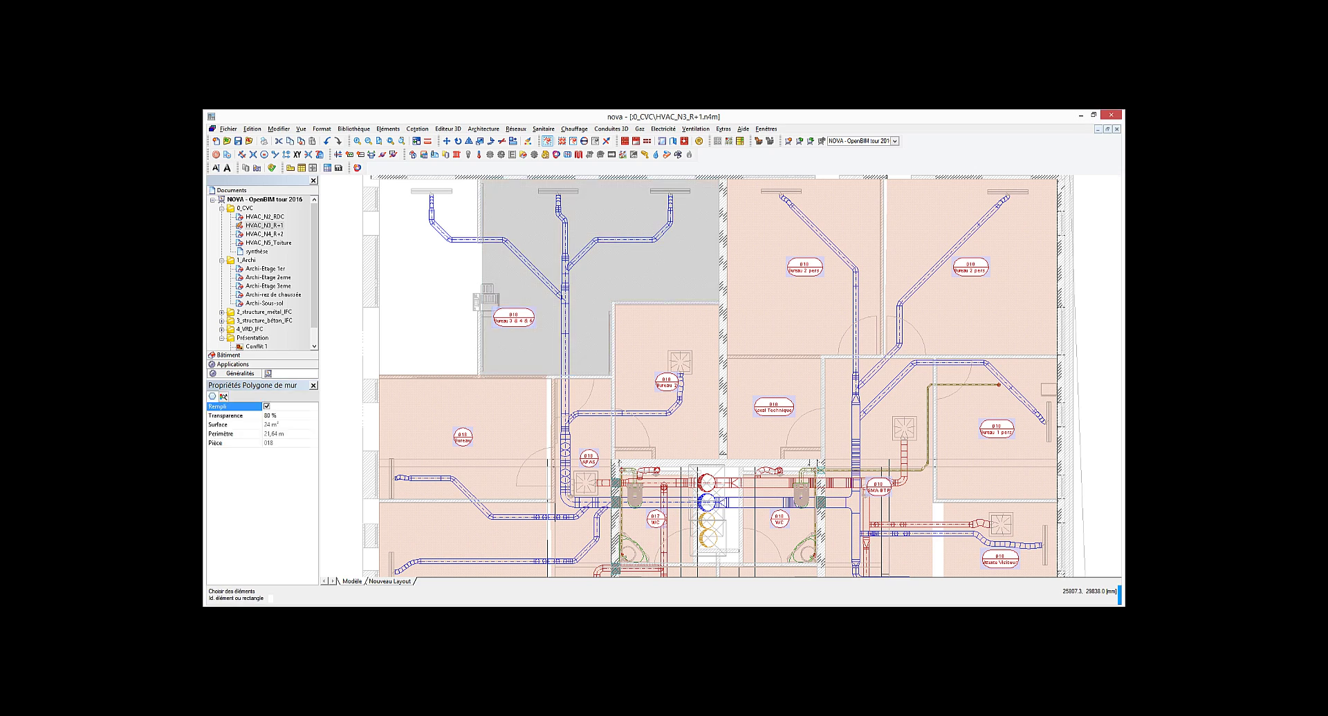
click(482, 277)
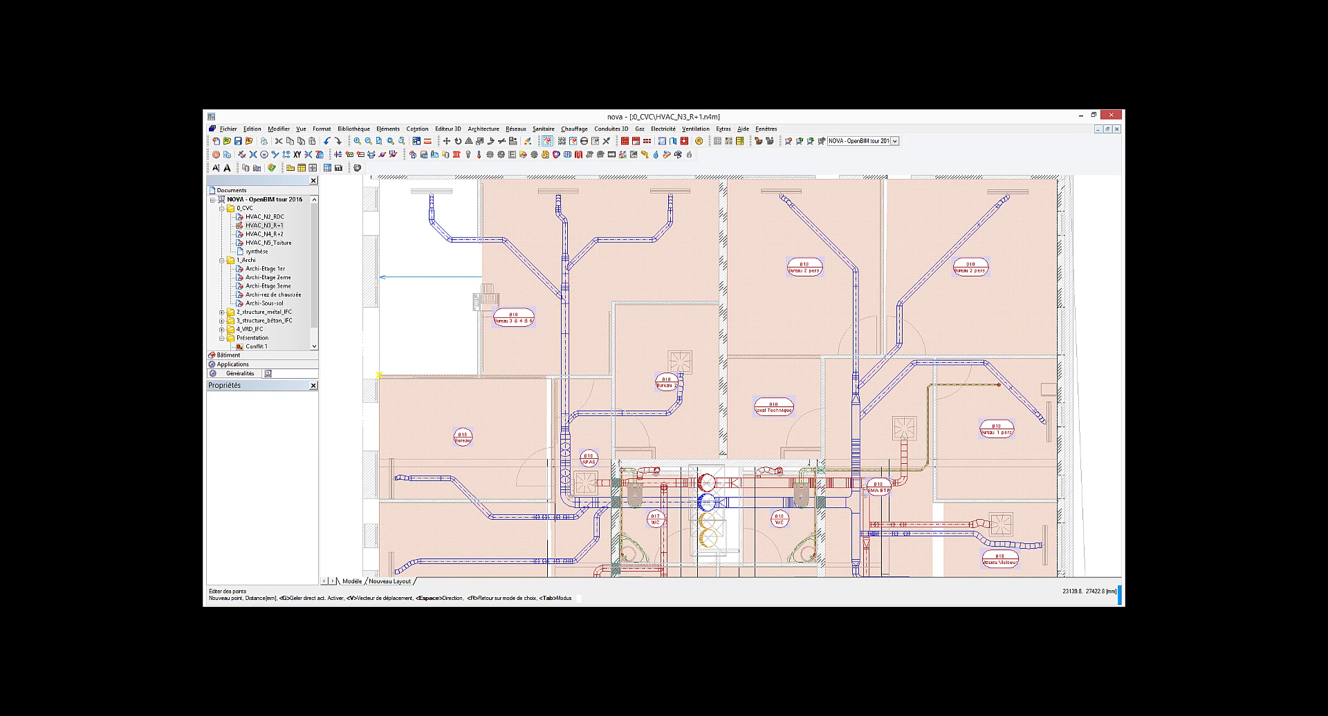
click(379, 374)
key(Escape)
scroll(439, 349, down, 1)
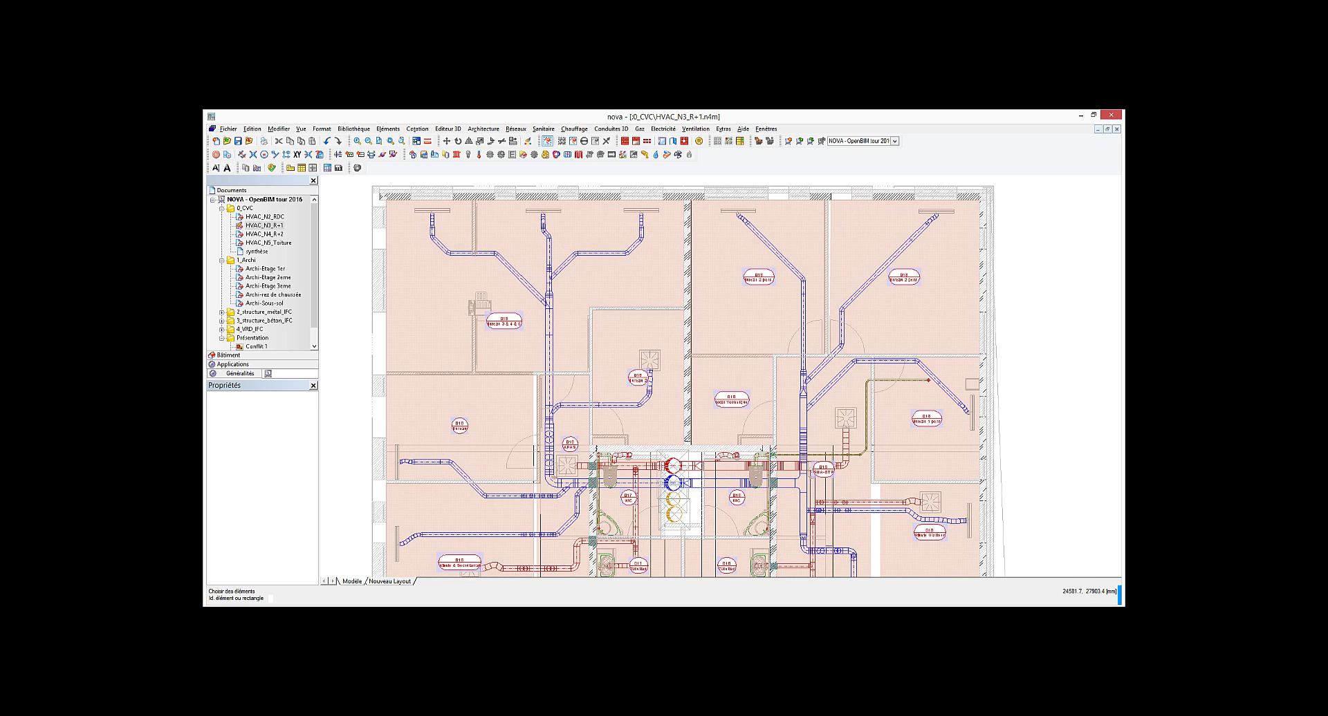
Start redefining the room outline (Indiquer le contour de la pièce) for the enlarged upper-left office
scroll(439, 348, up, 1)
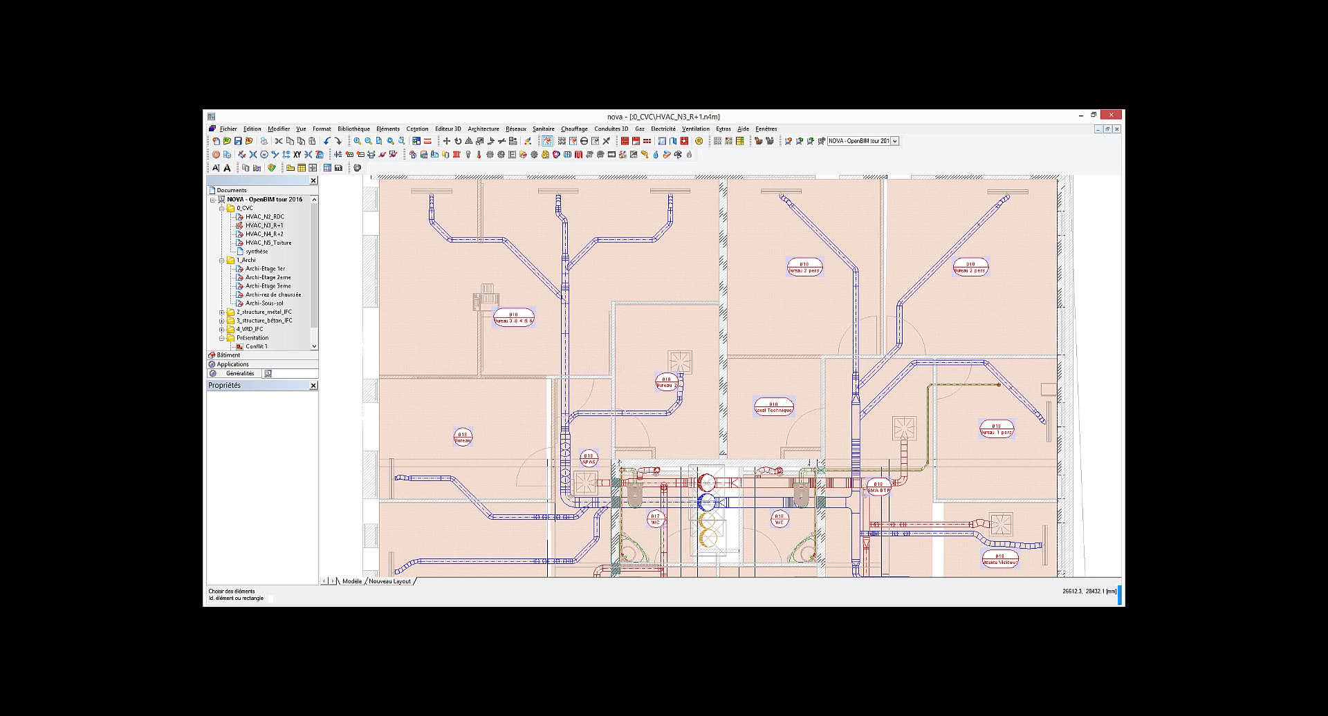
right_click(519, 325)
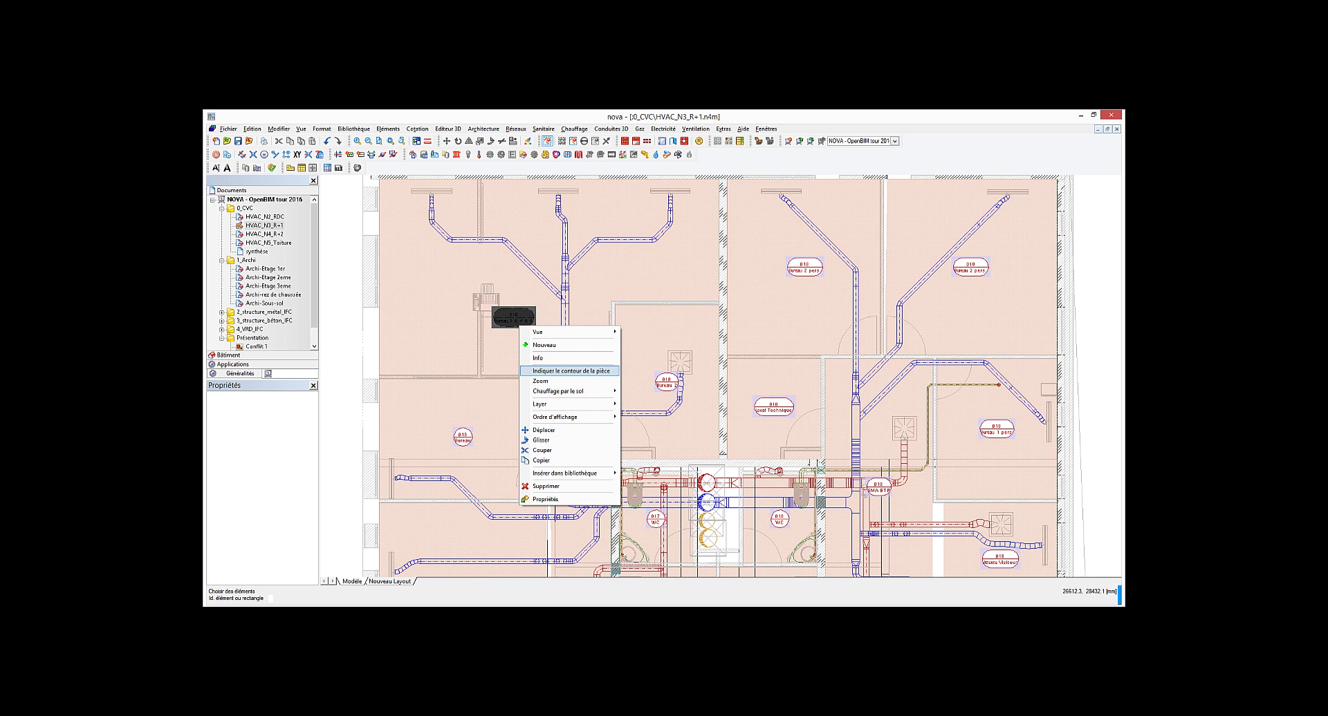
click(570, 371)
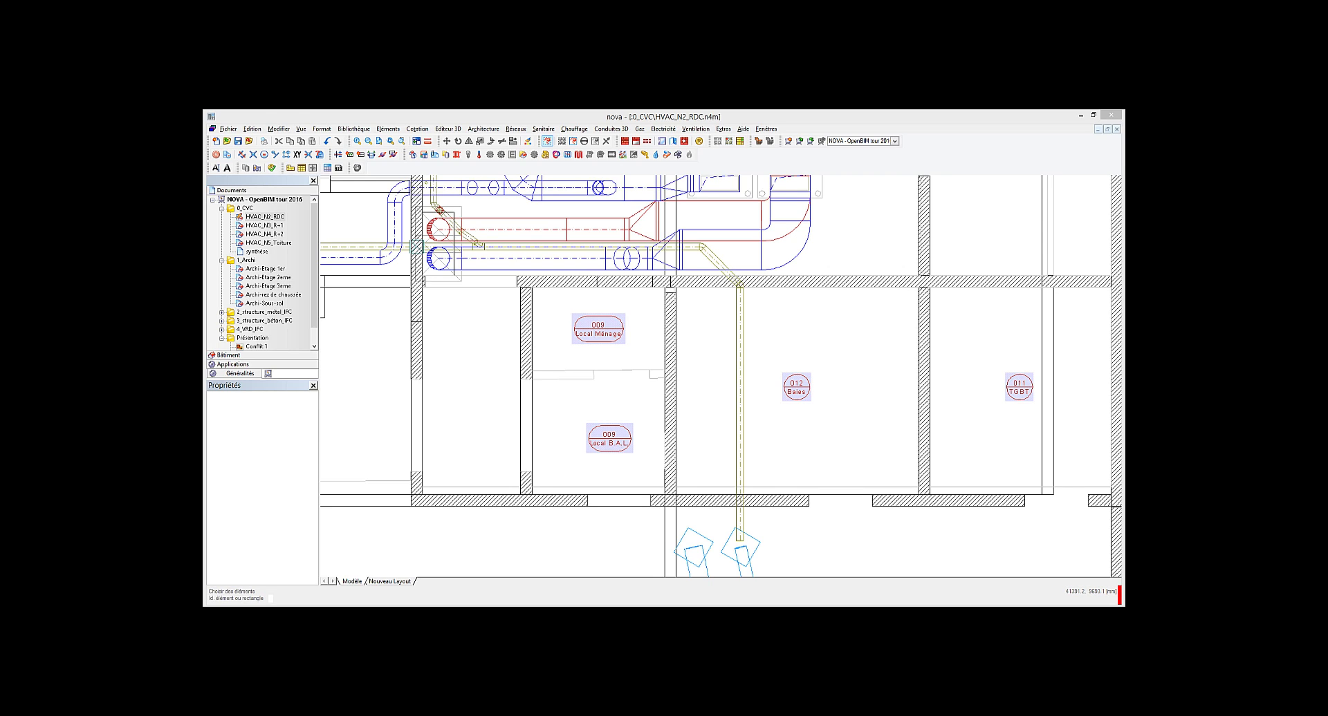
Delete the wastewater pipe running through room 012 and stretch the remaining branch so its end bend sits beside the wall of Local Ménage
click(740, 392)
key(Delete)
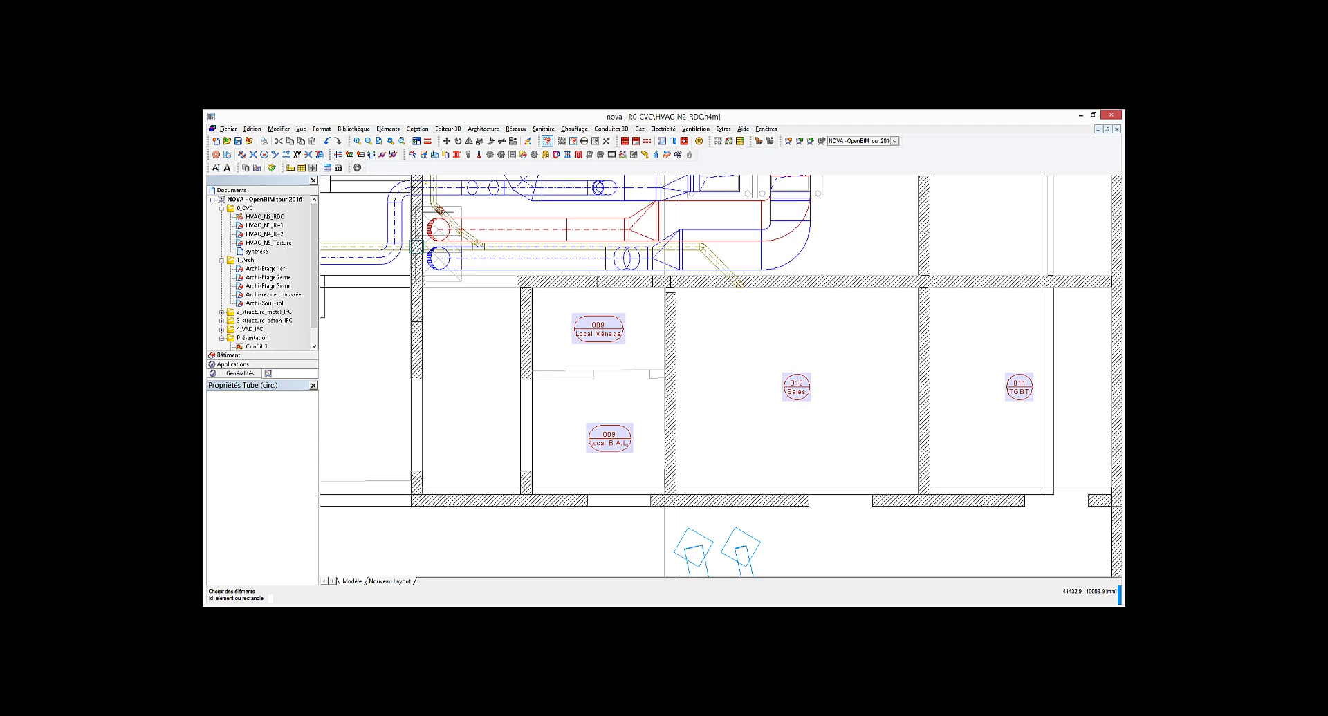
right_click(687, 247)
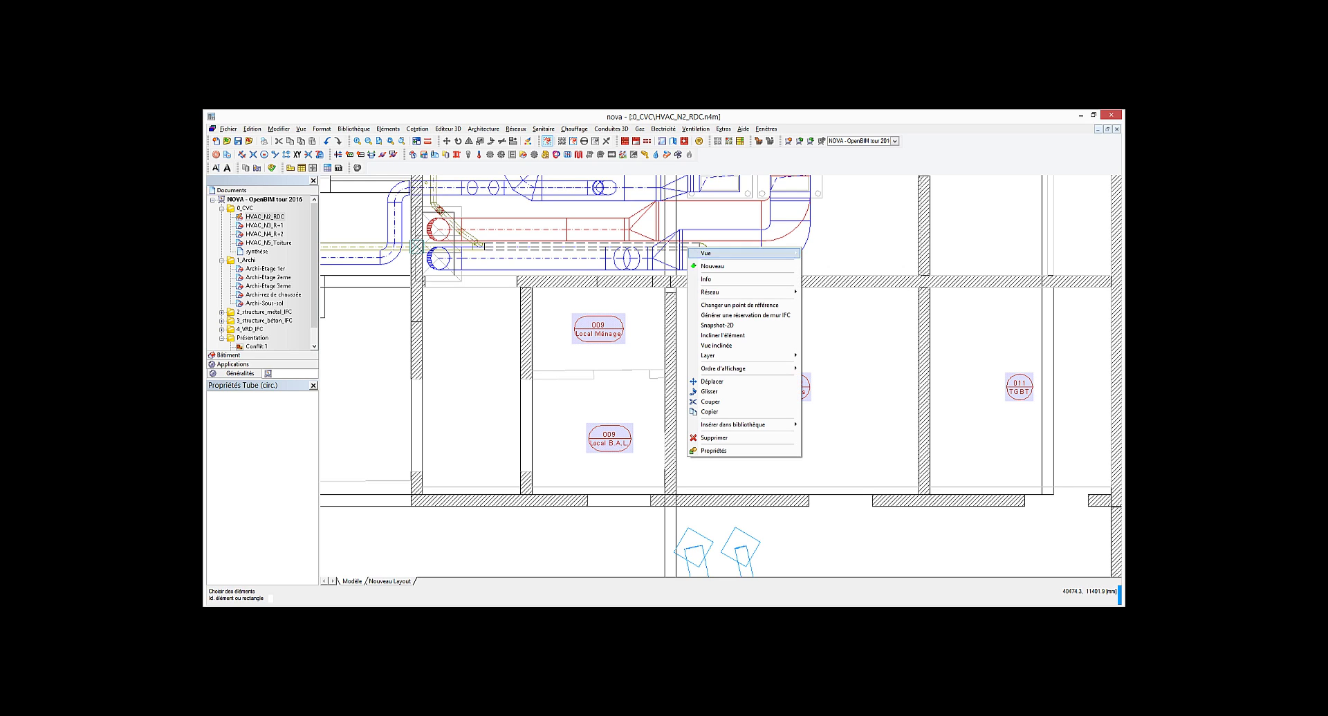
mouse_move(712, 292)
click(833, 312)
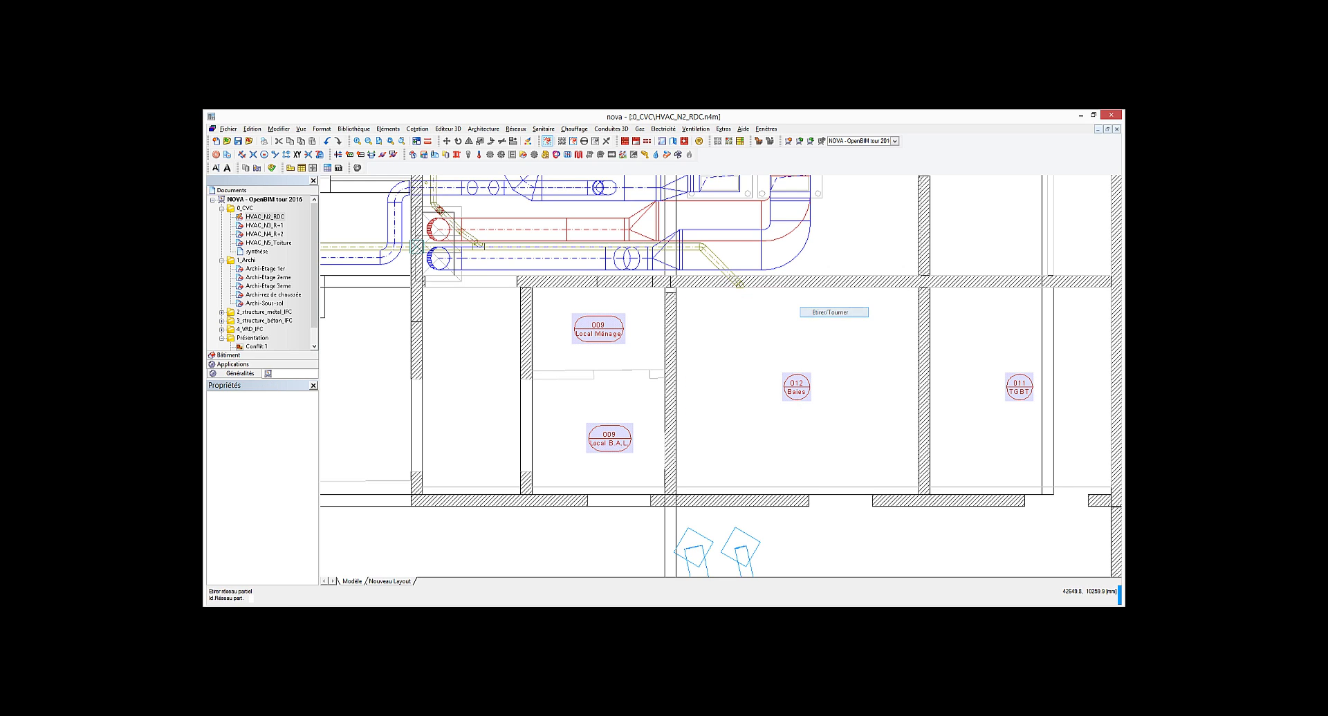
click(734, 280)
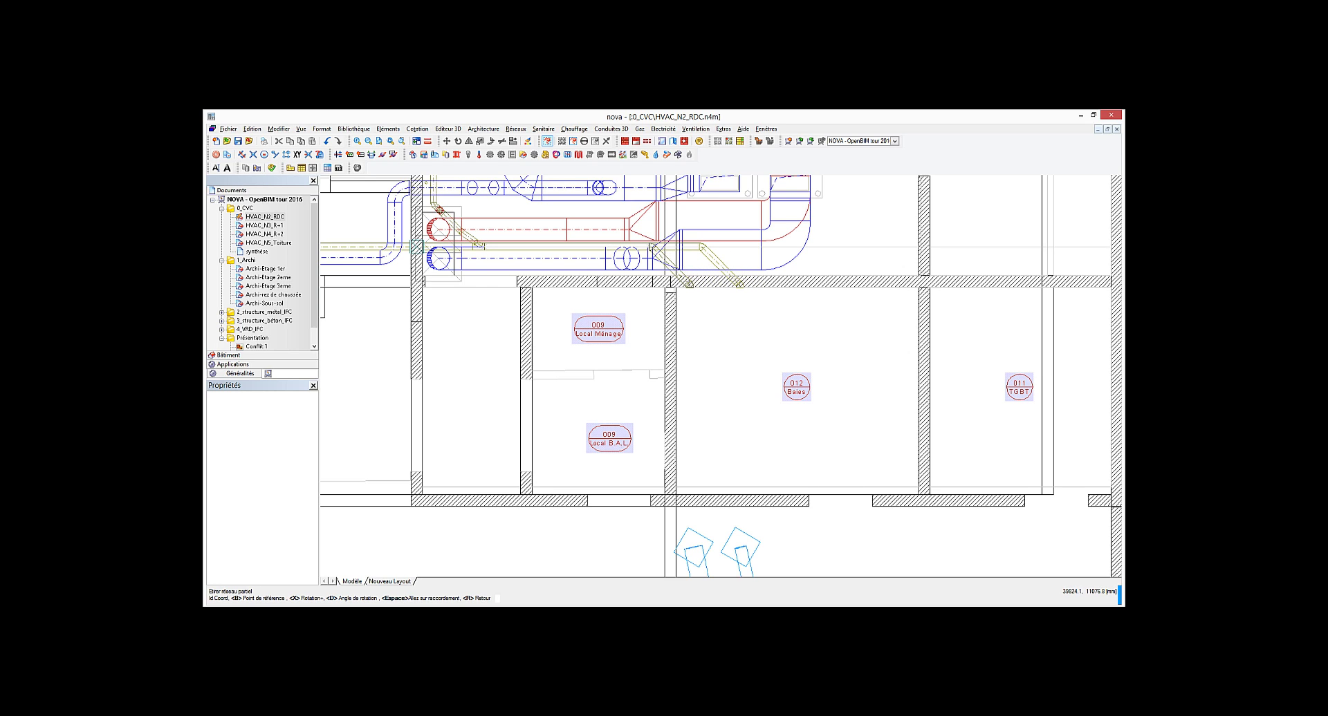
click(678, 277)
key(Return)
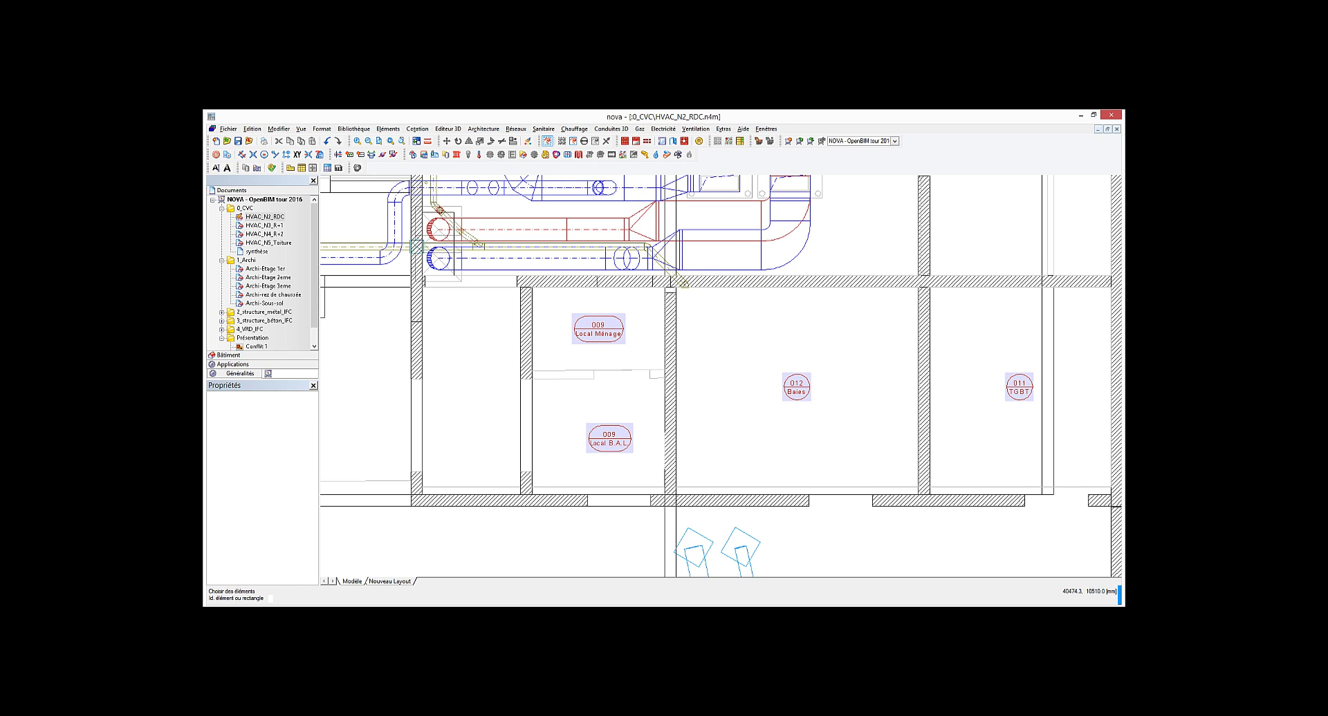
Insert a bent tube at the shifted wastewater pipe's end, enable its "Représenter les d..." option, and guide it beyond the exterior wall
right_click(682, 290)
click(706, 309)
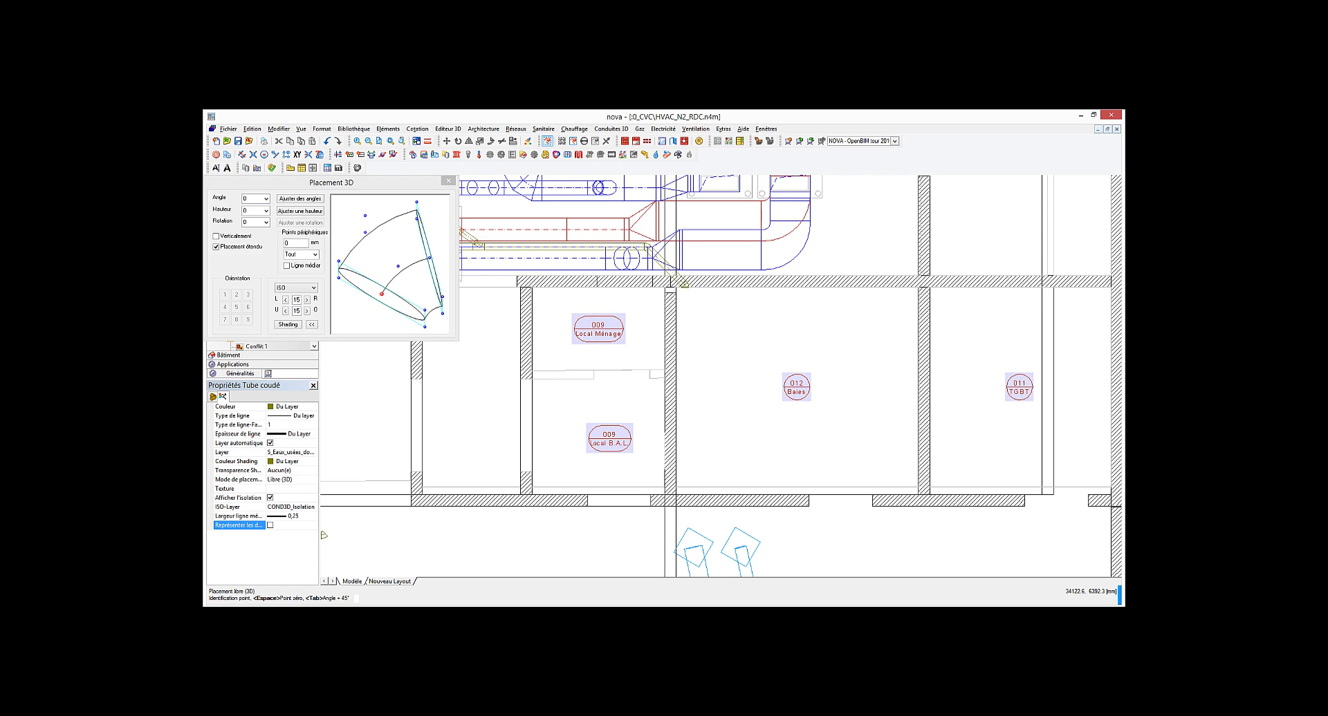
click(269, 525)
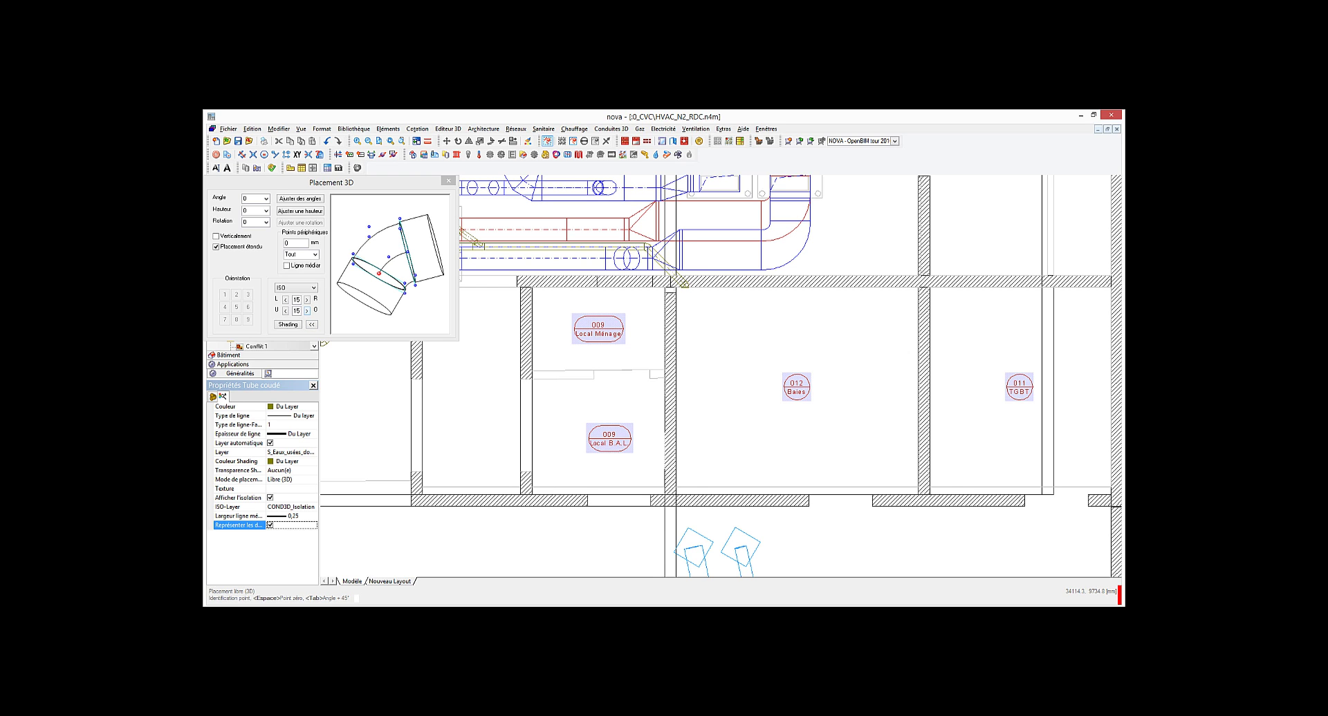
click(307, 310)
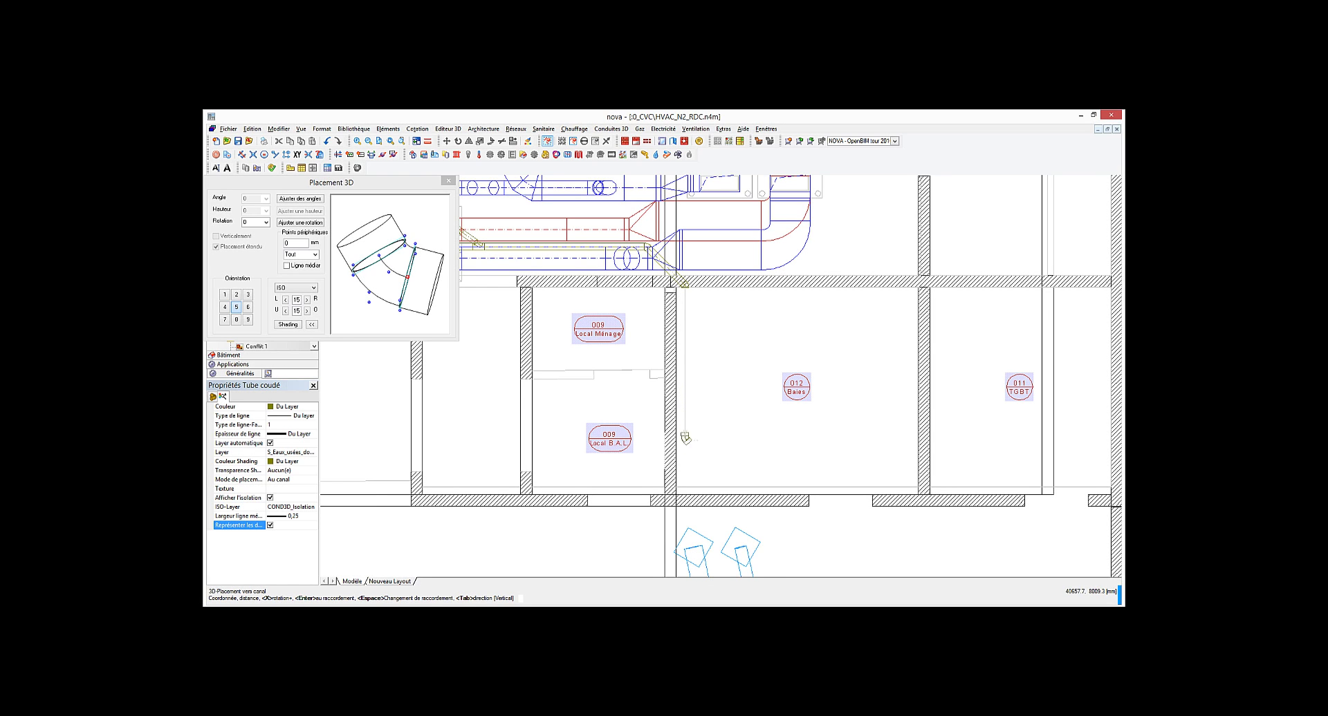
scroll(684, 487, up, 1)
mouse_move(685, 485)
middle_down()
mouse_move(659, 445)
mouse_move(659, 318)
middle_up()
scroll(659, 317, up, 1)
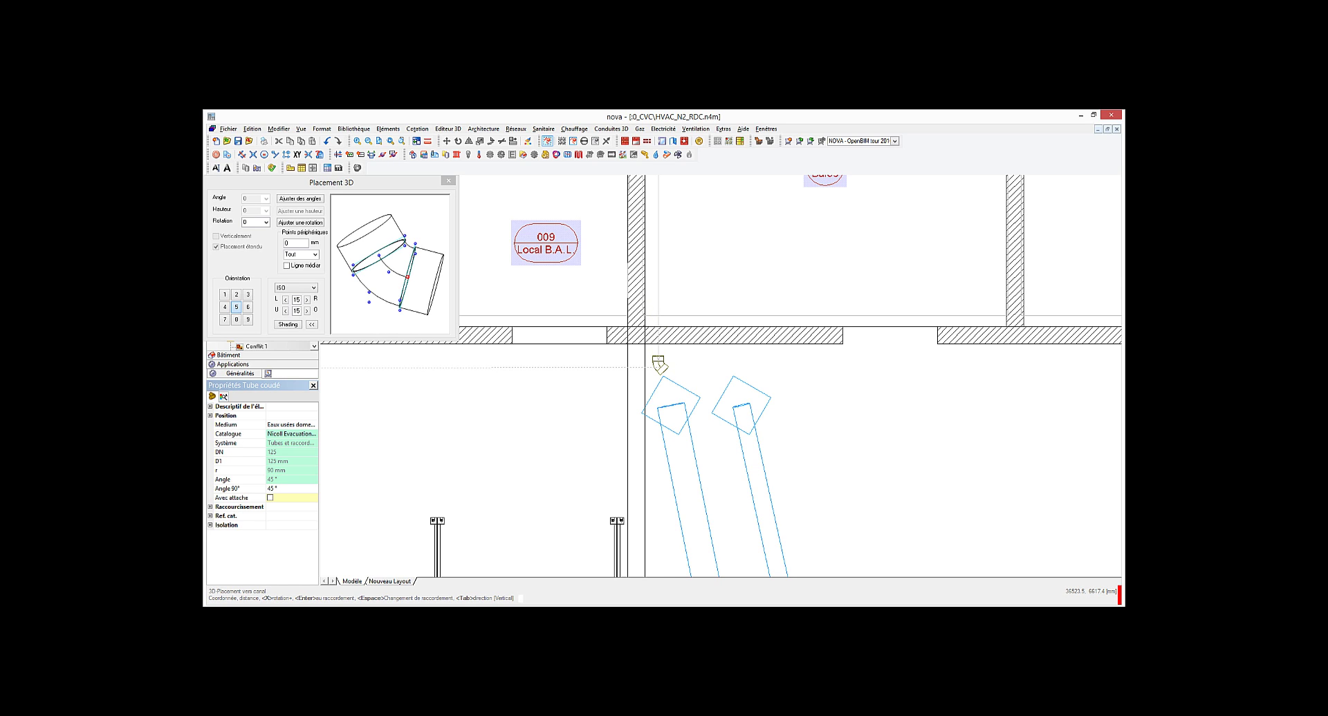
Change the bend to the 67.5° DN 125 elbow of the Nicoll Evacuation catalogue
click(285, 433)
click(304, 434)
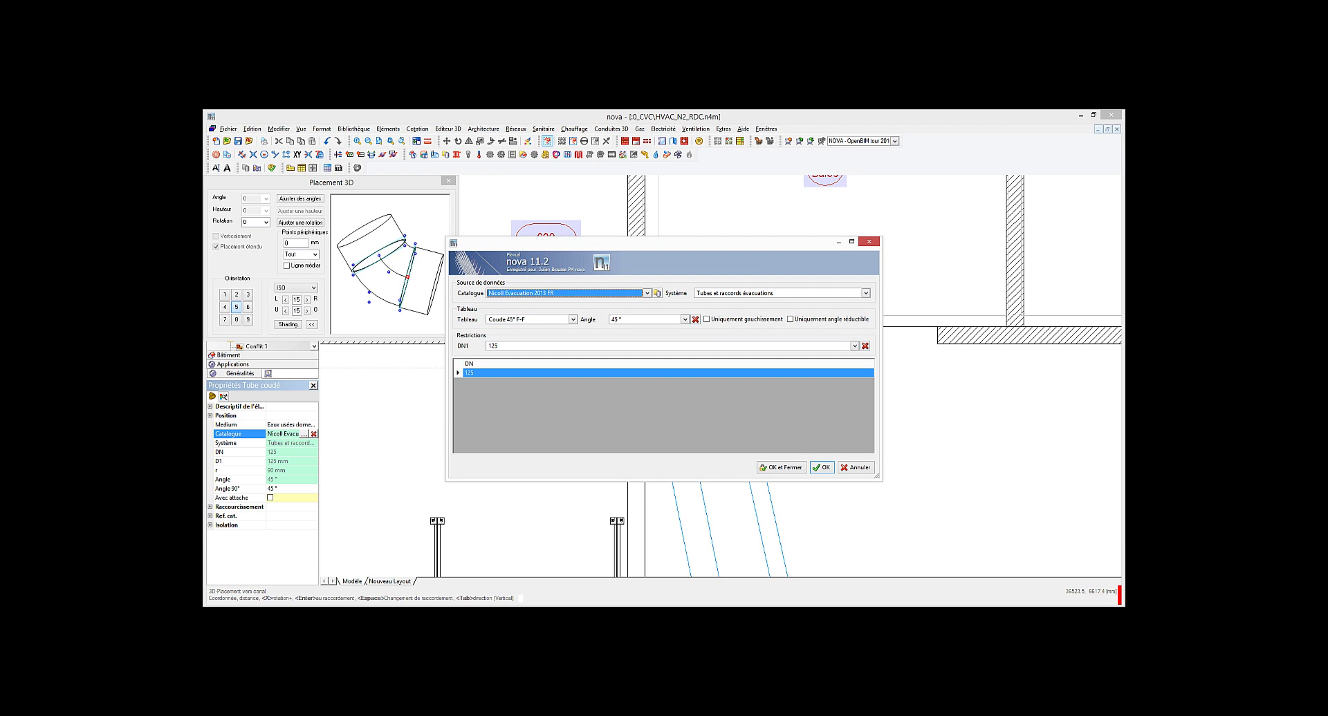
click(685, 319)
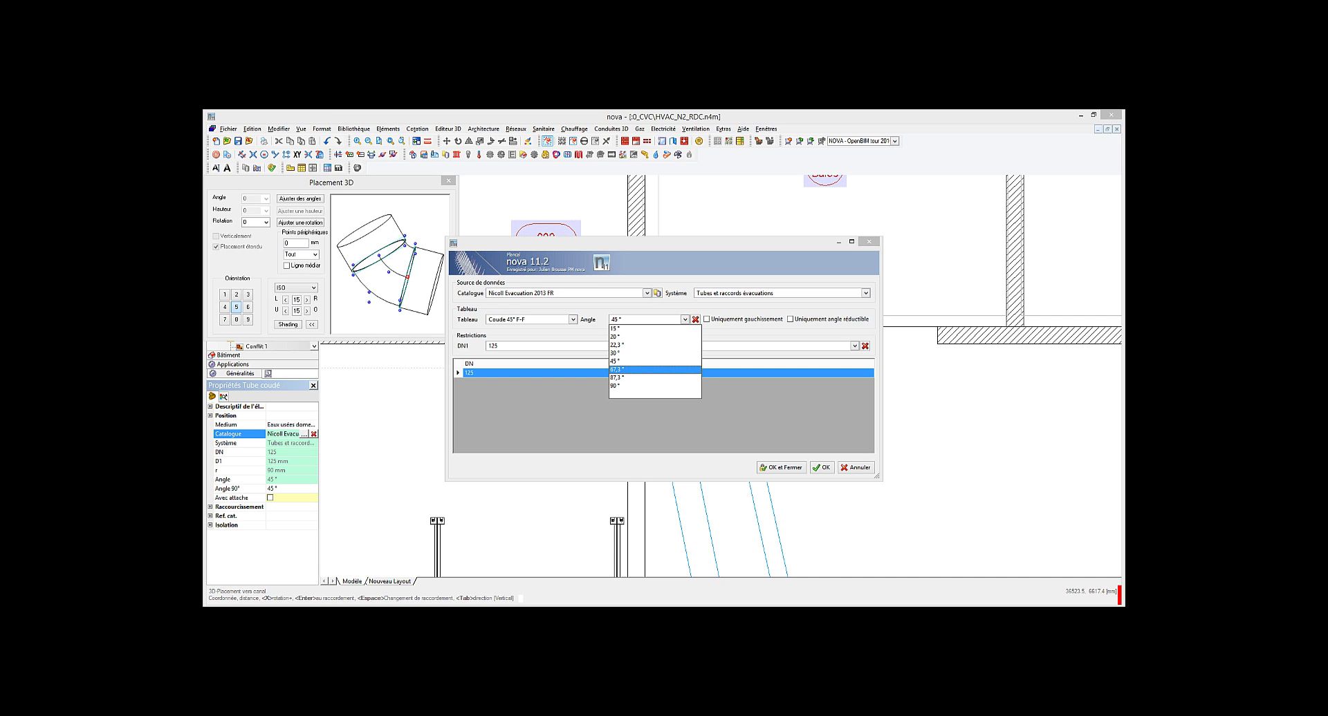
click(655, 369)
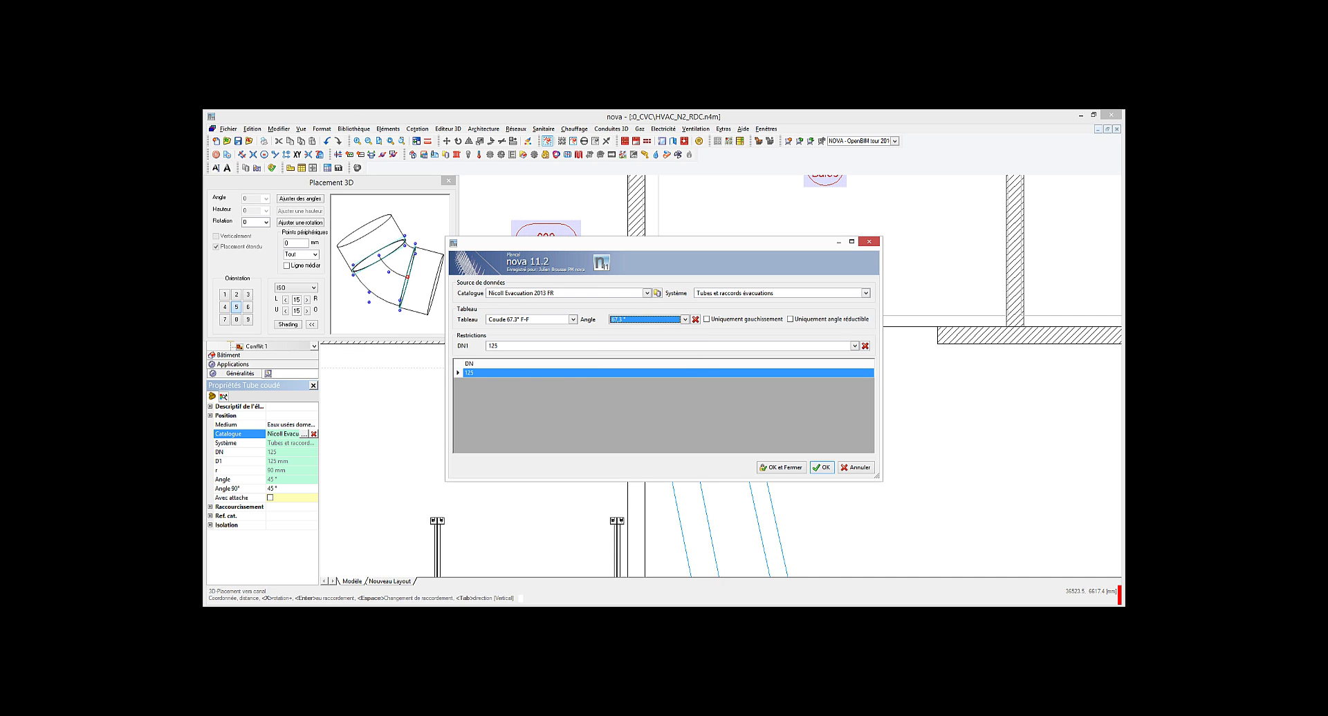
click(821, 467)
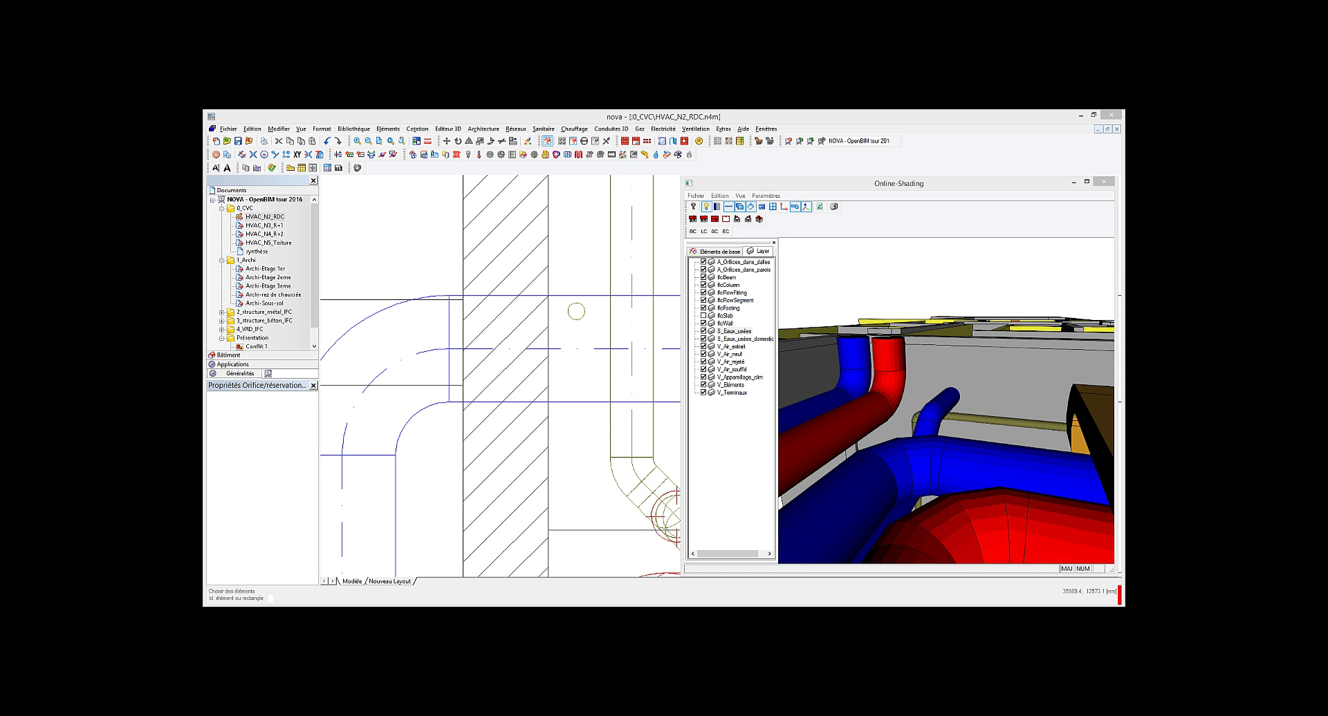
Generate a circular IFC wall opening where the blue ventilation duct crosses the hatched wall
right_click(555, 296)
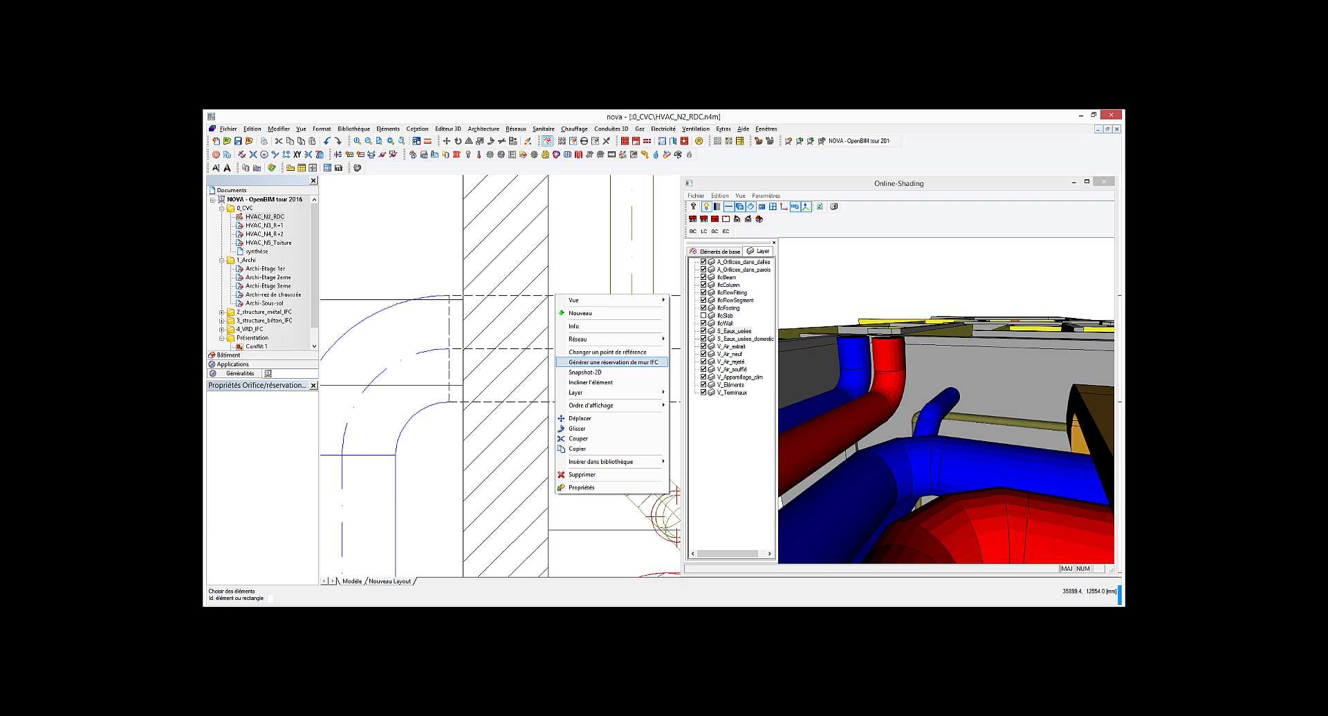
click(613, 362)
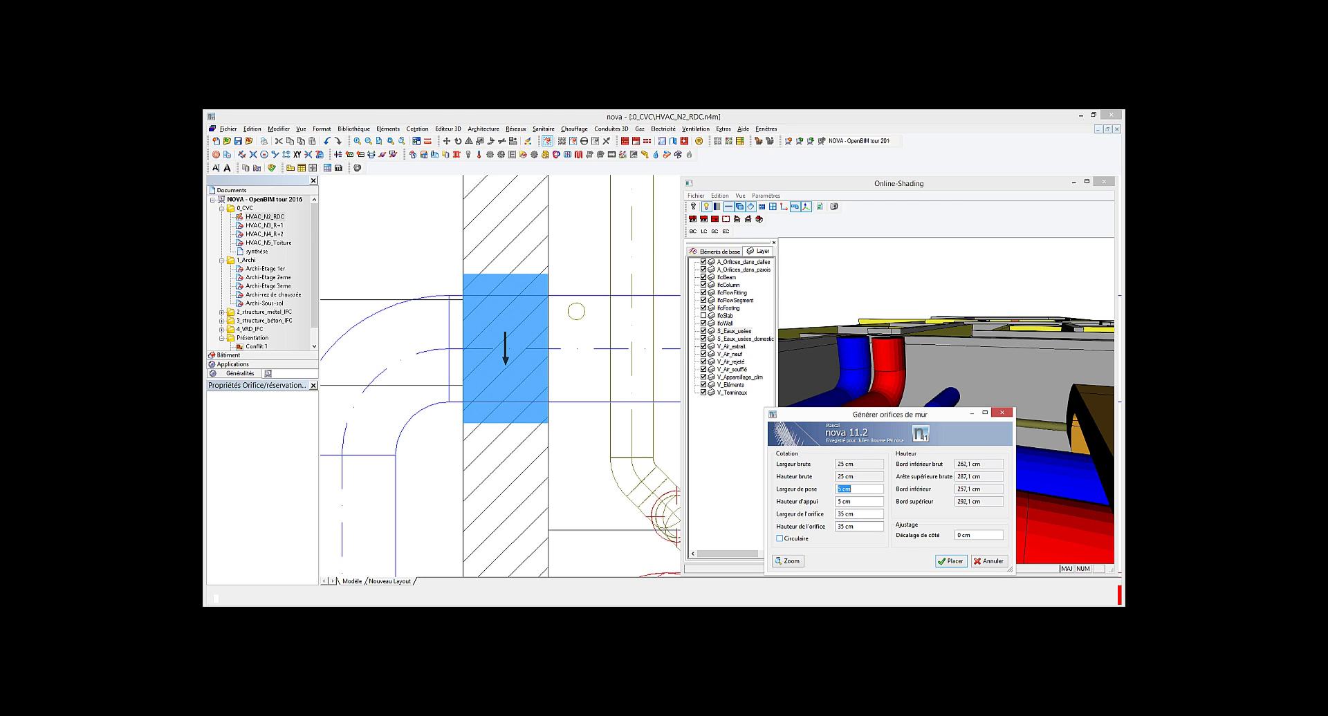
click(779, 538)
key(Return)
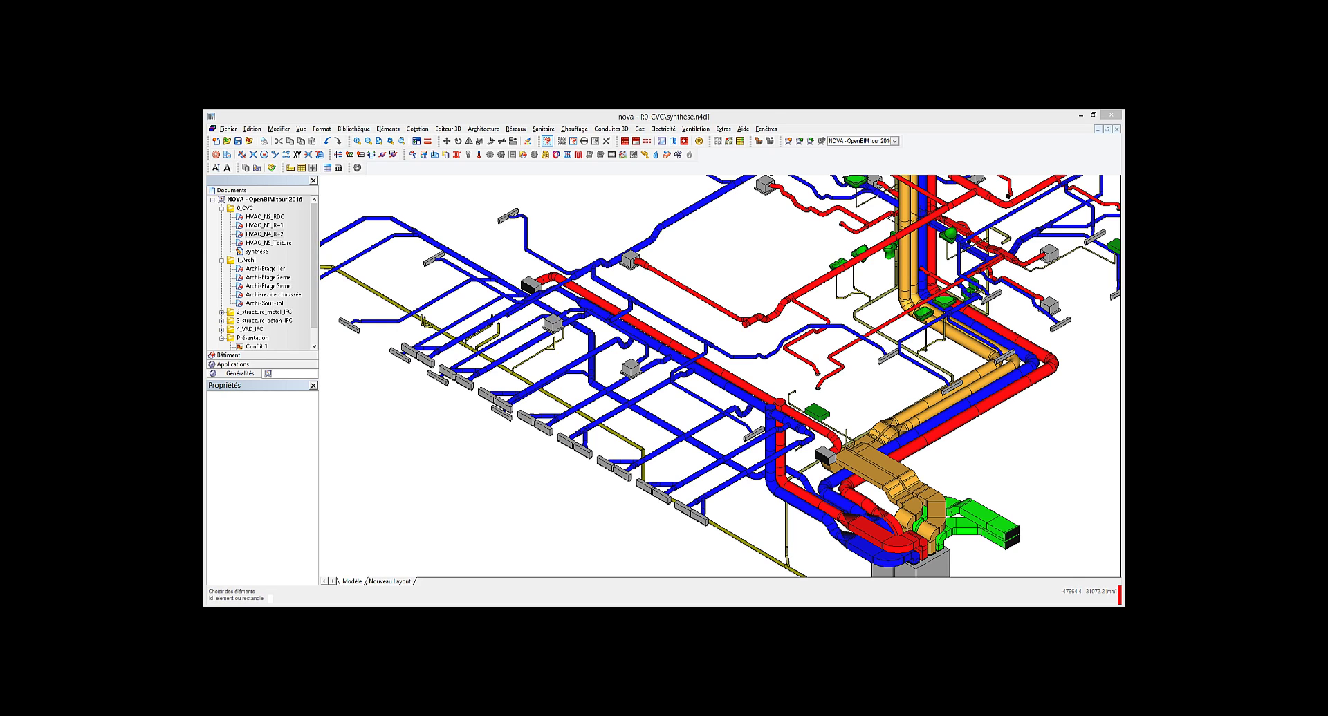
Open the IFC options of the project NOVA - OpenBIM tour 2016
right_click(276, 200)
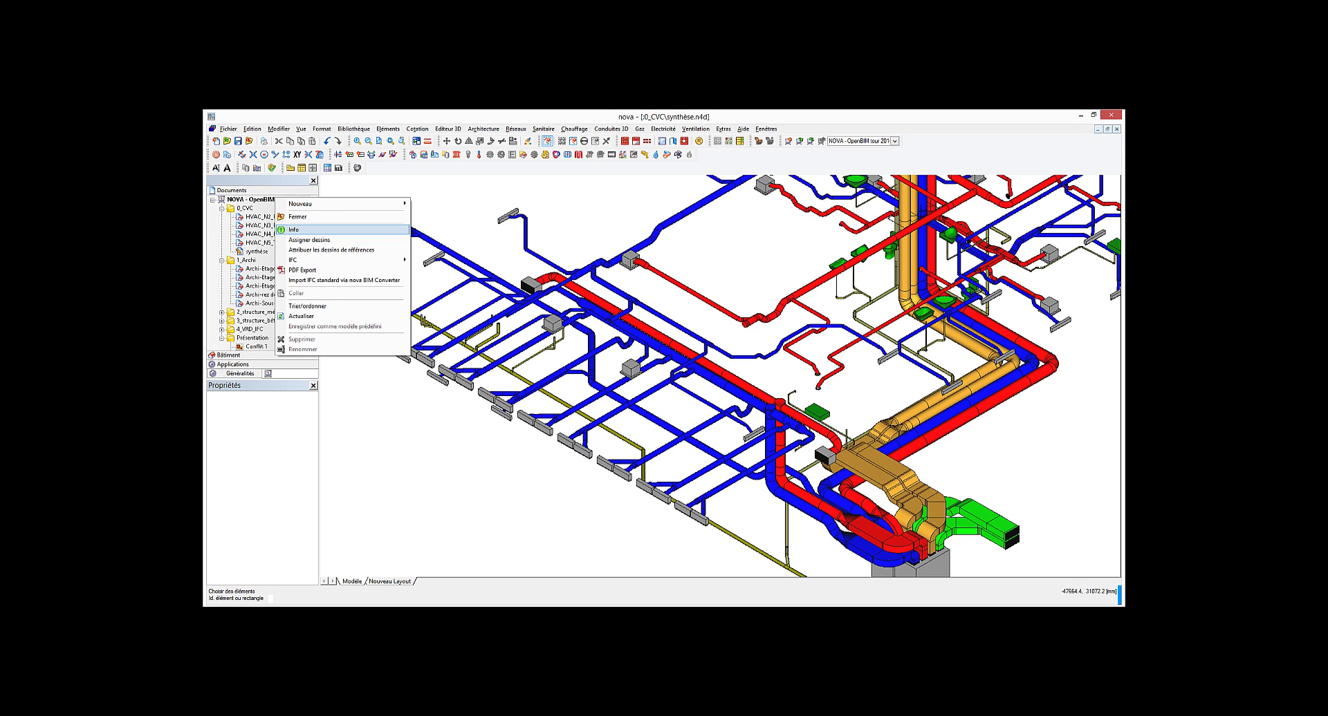
mouse_move(311, 259)
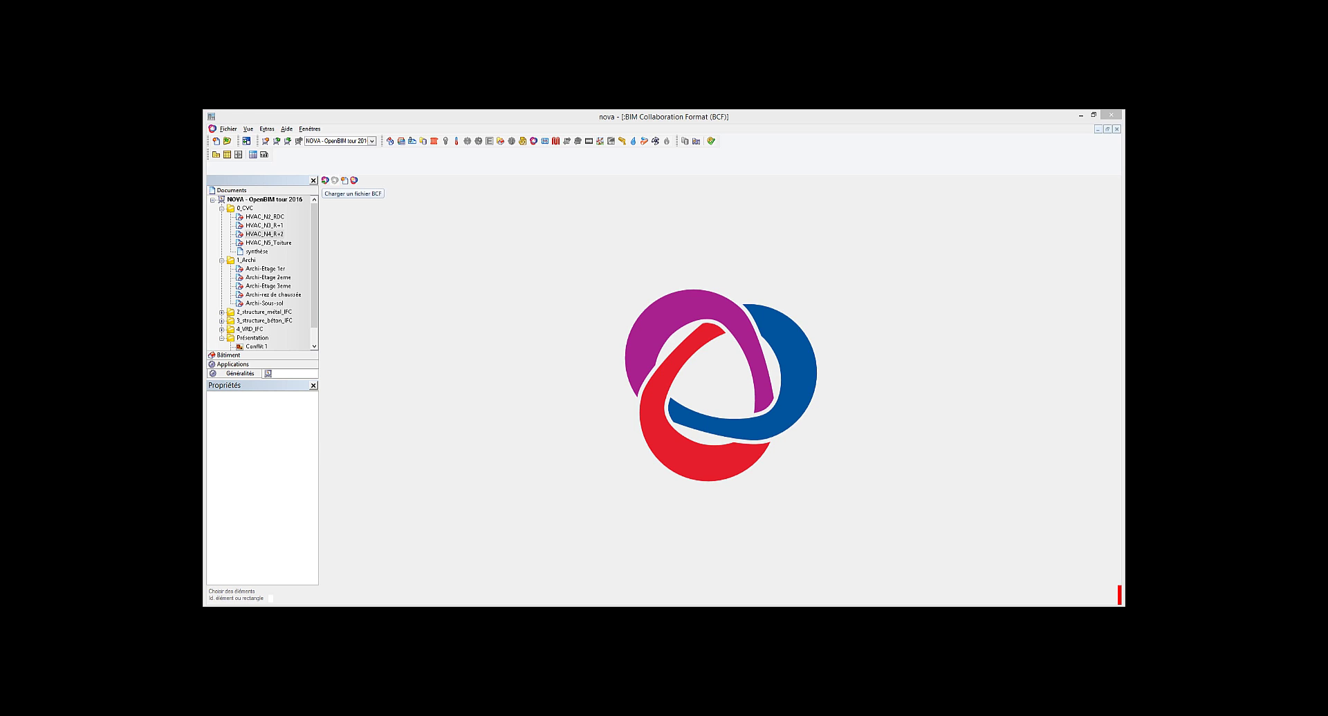
Load the BCF file Notes PLANCAL from the Notes folder
click(324, 180)
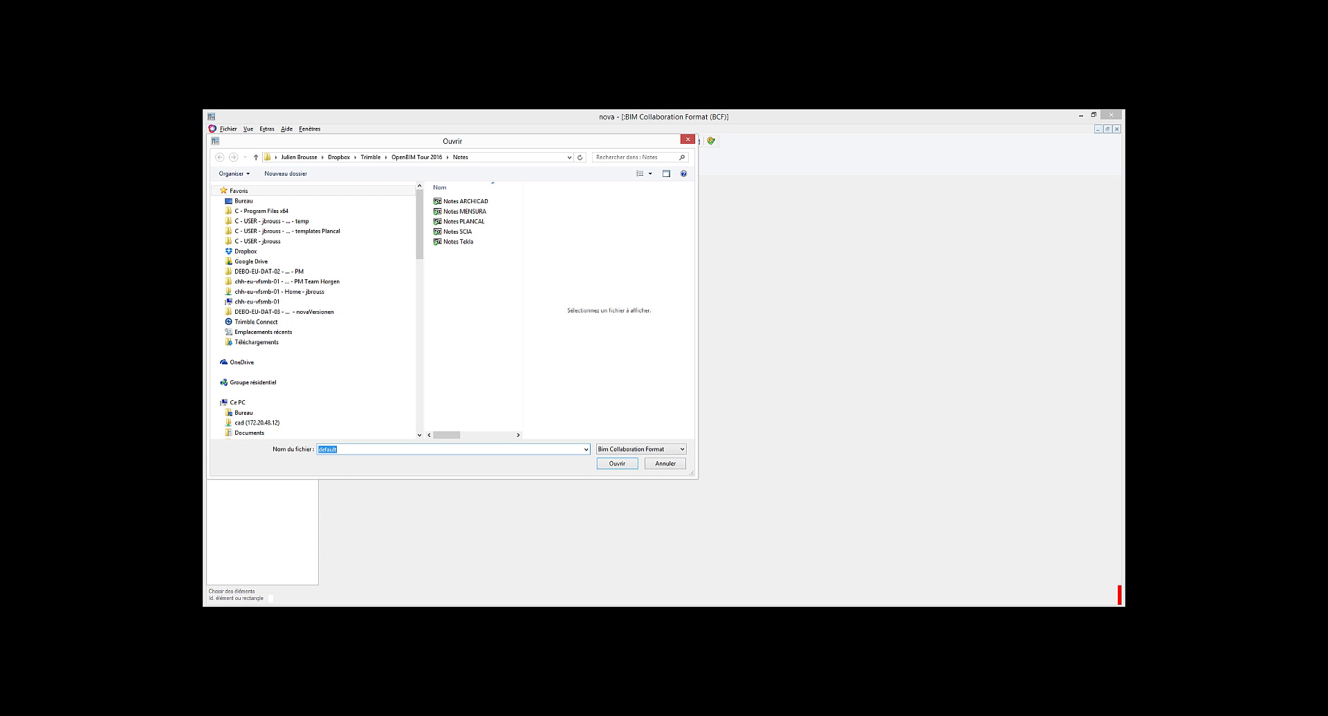
click(463, 221)
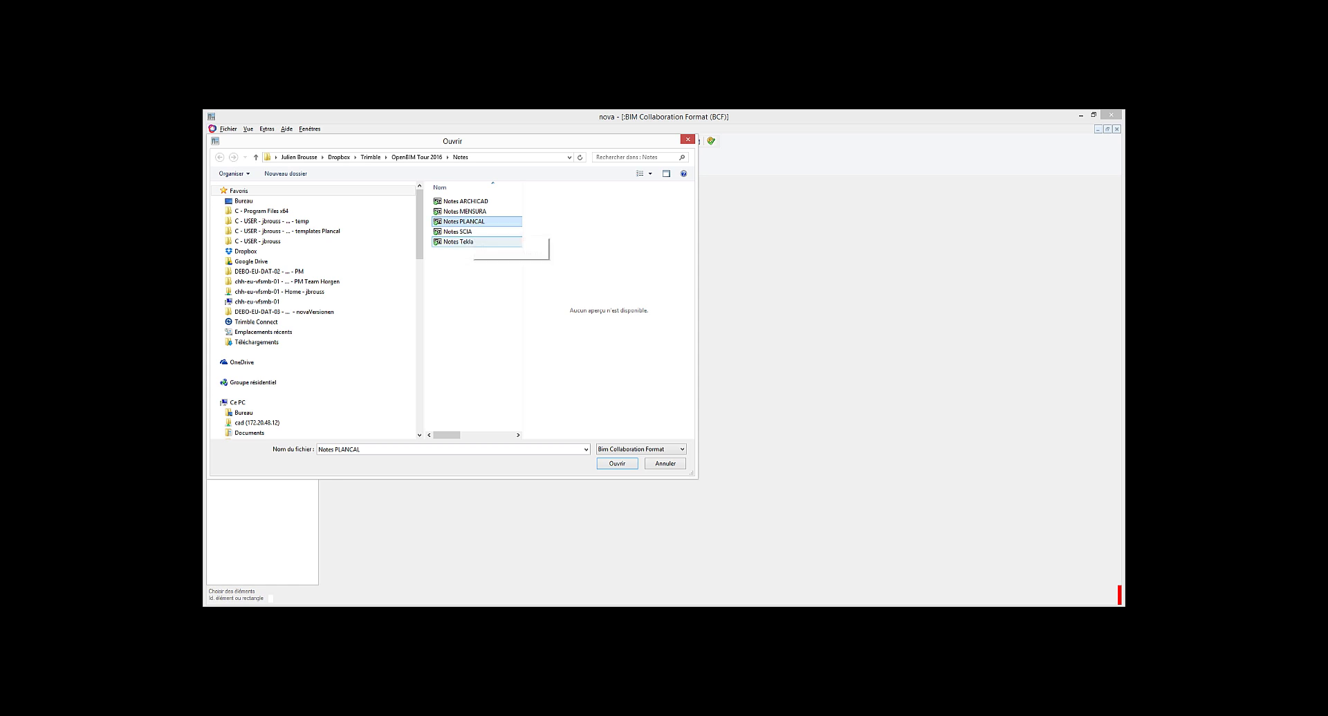
key(Return)
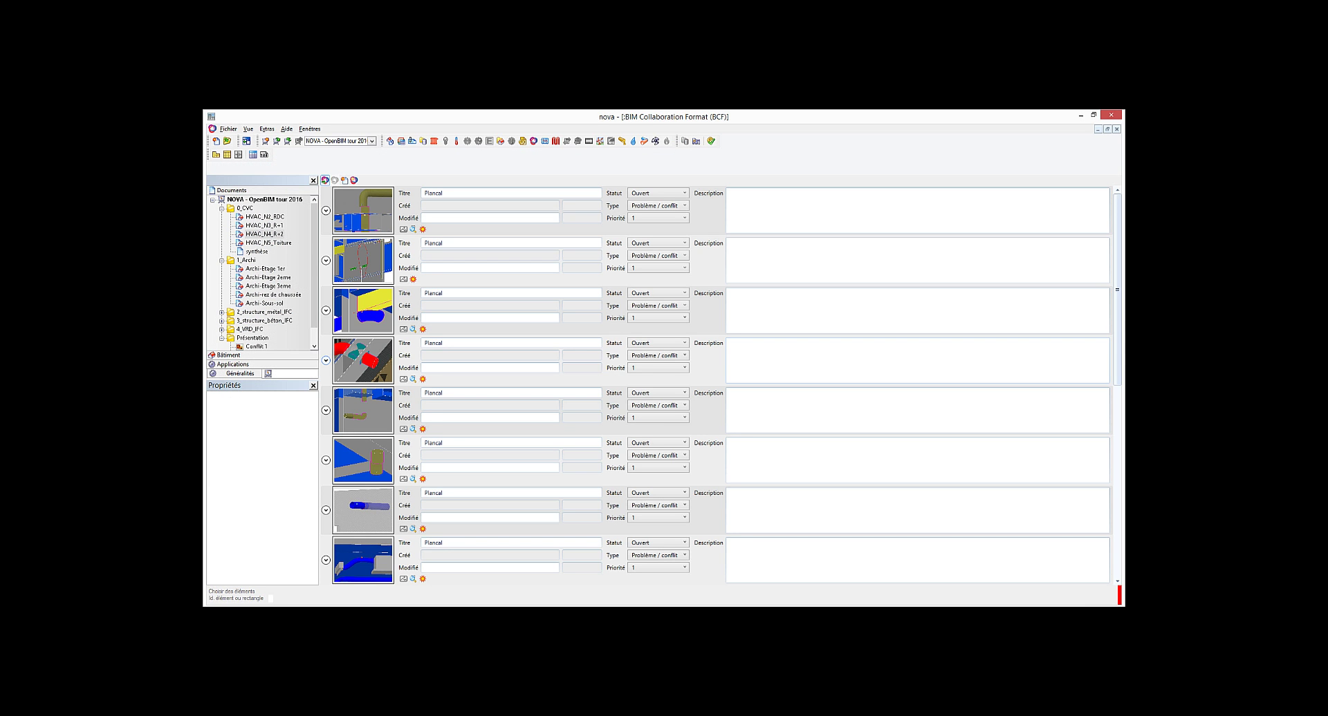
Expand the BCF note about the diffuser at the yellow beam and its comment "Déplacer diffuseur de la poutre"
scroll(719, 384, down, 3)
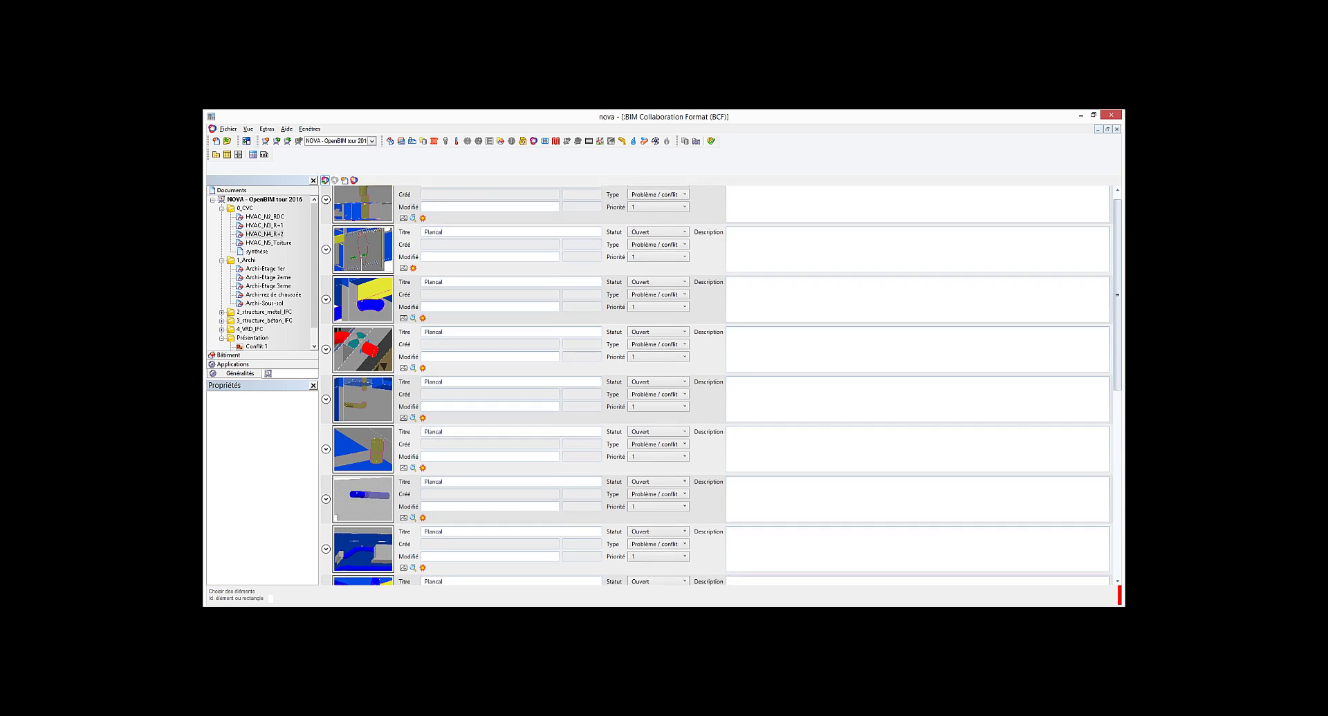
scroll(719, 384, down, 5)
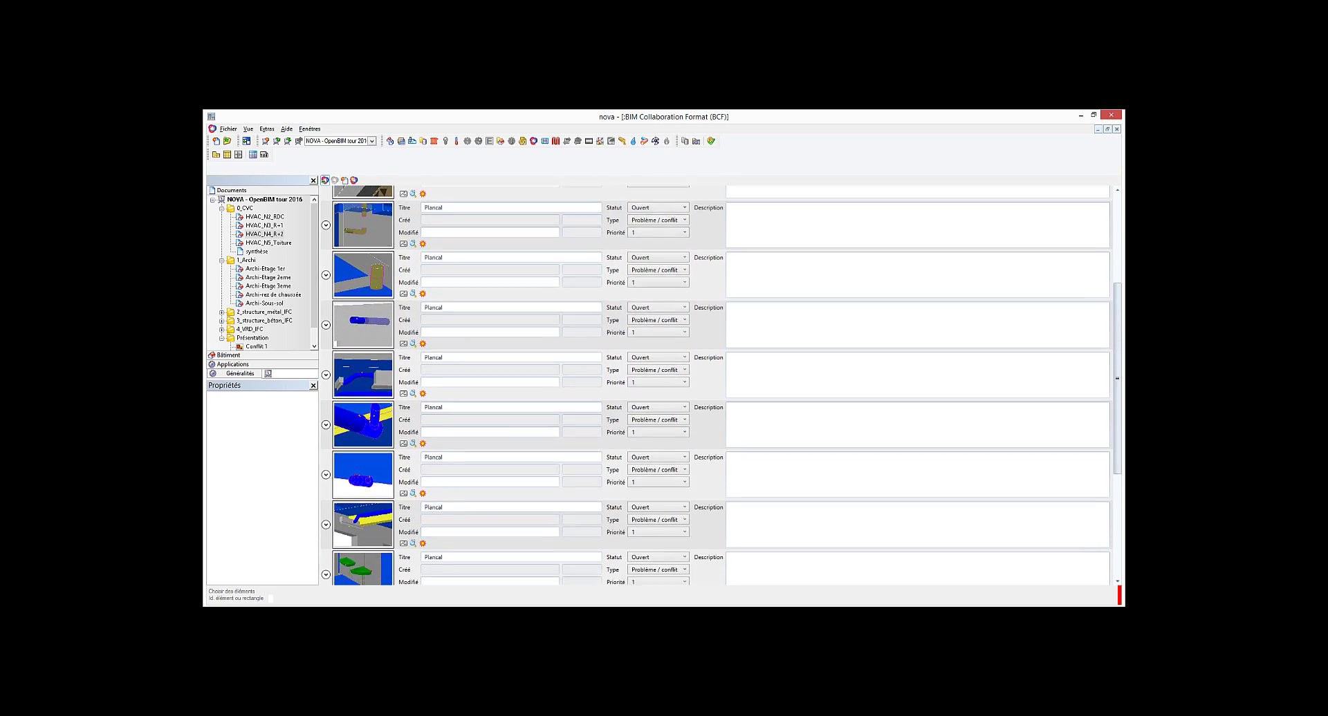
scroll(719, 383, down, 2)
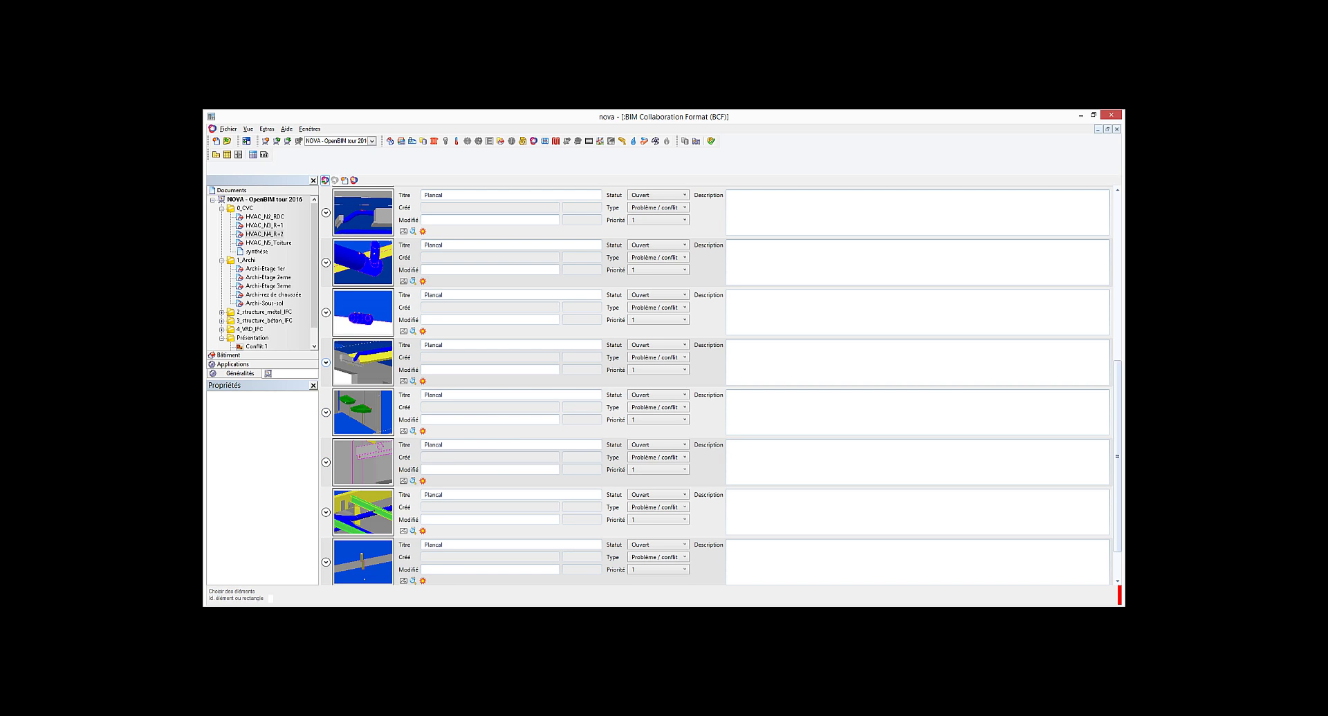
click(326, 362)
click(337, 393)
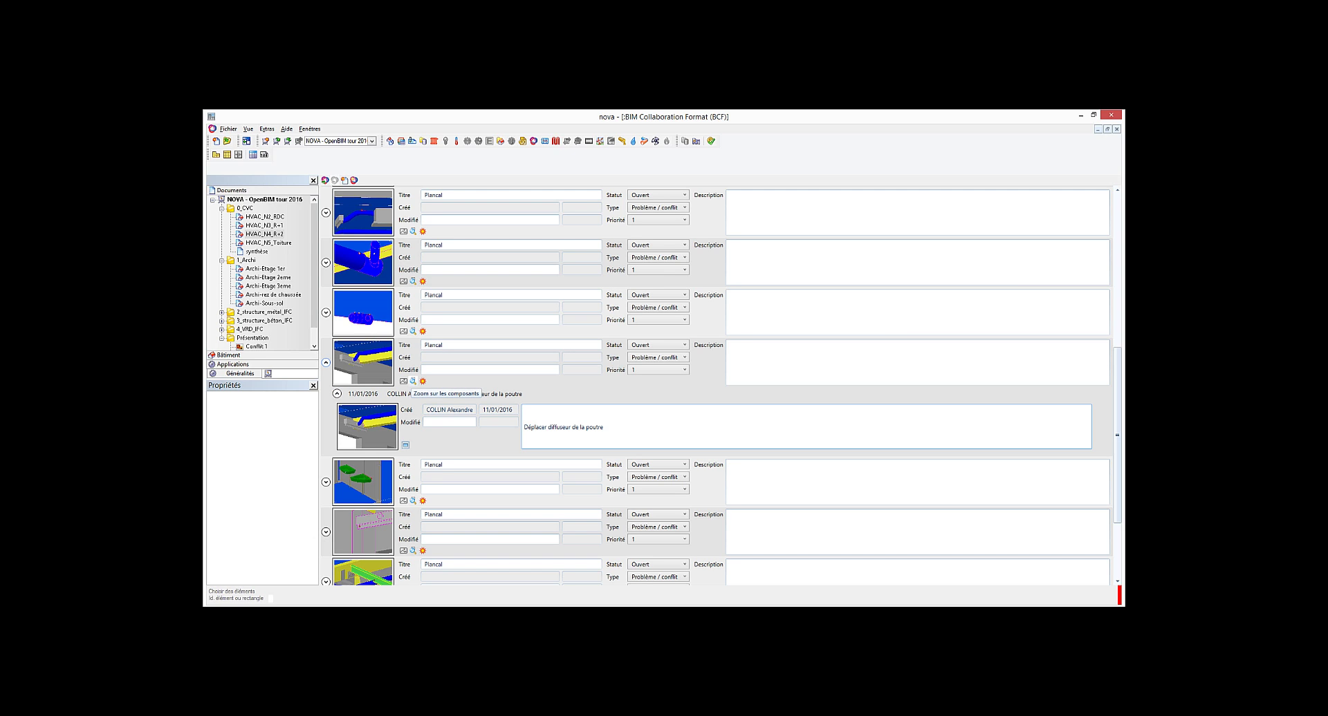
Zoom to the beam note's components in the drawing HVAC_N3_R+1
click(413, 381)
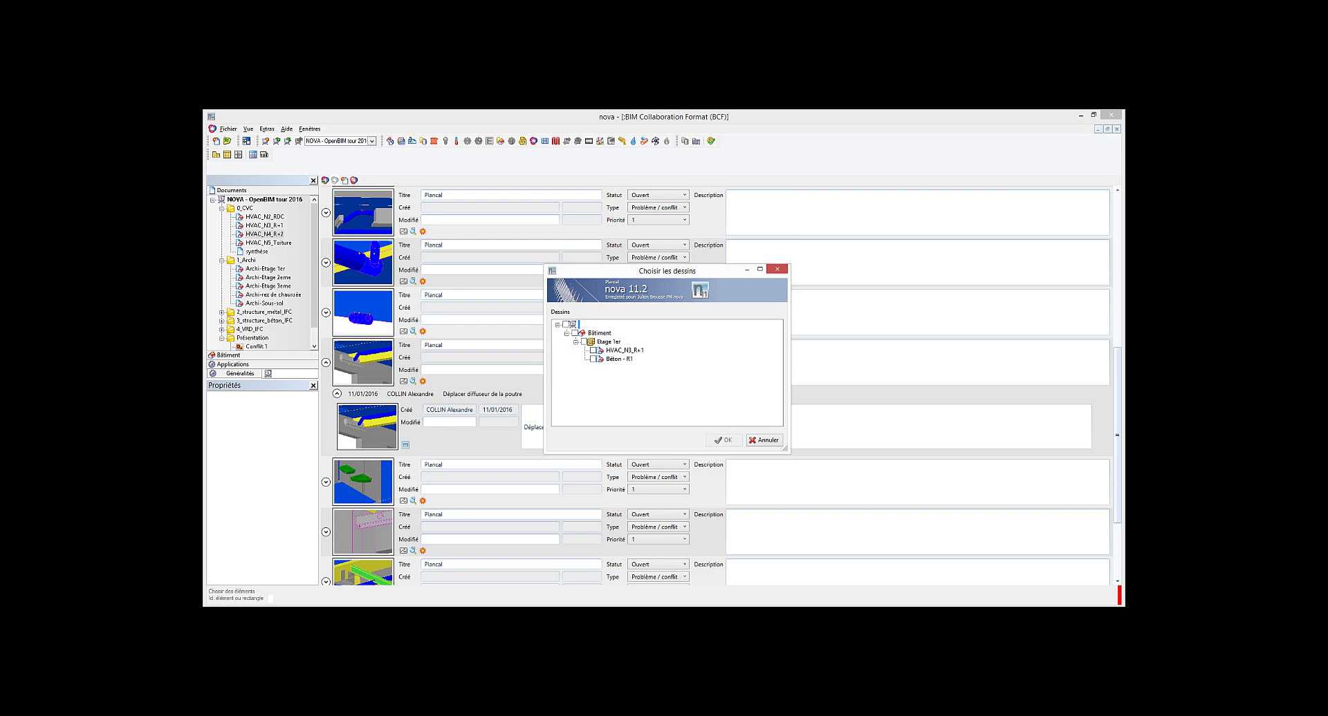
click(593, 351)
key(Return)
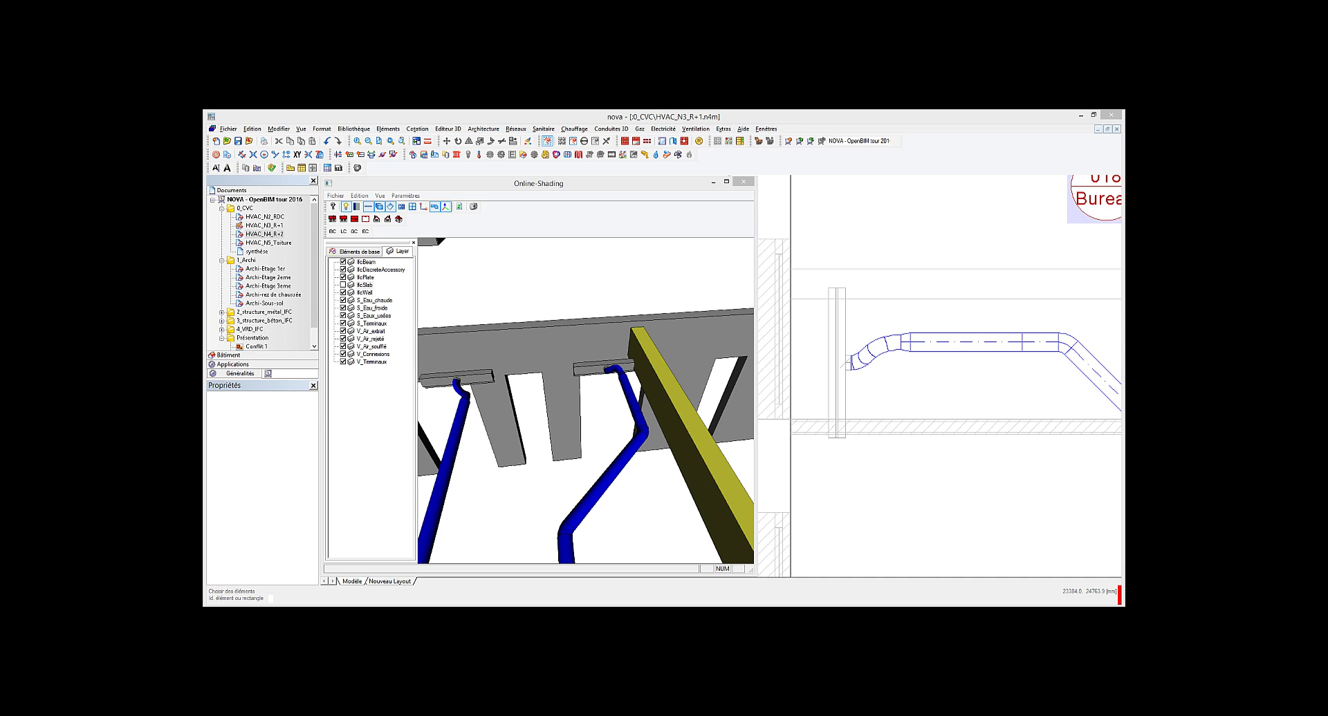
Move the diffuser near the beam about 109 mm in negative Y and adjust the connected duct bend to its new position
right_click(832, 320)
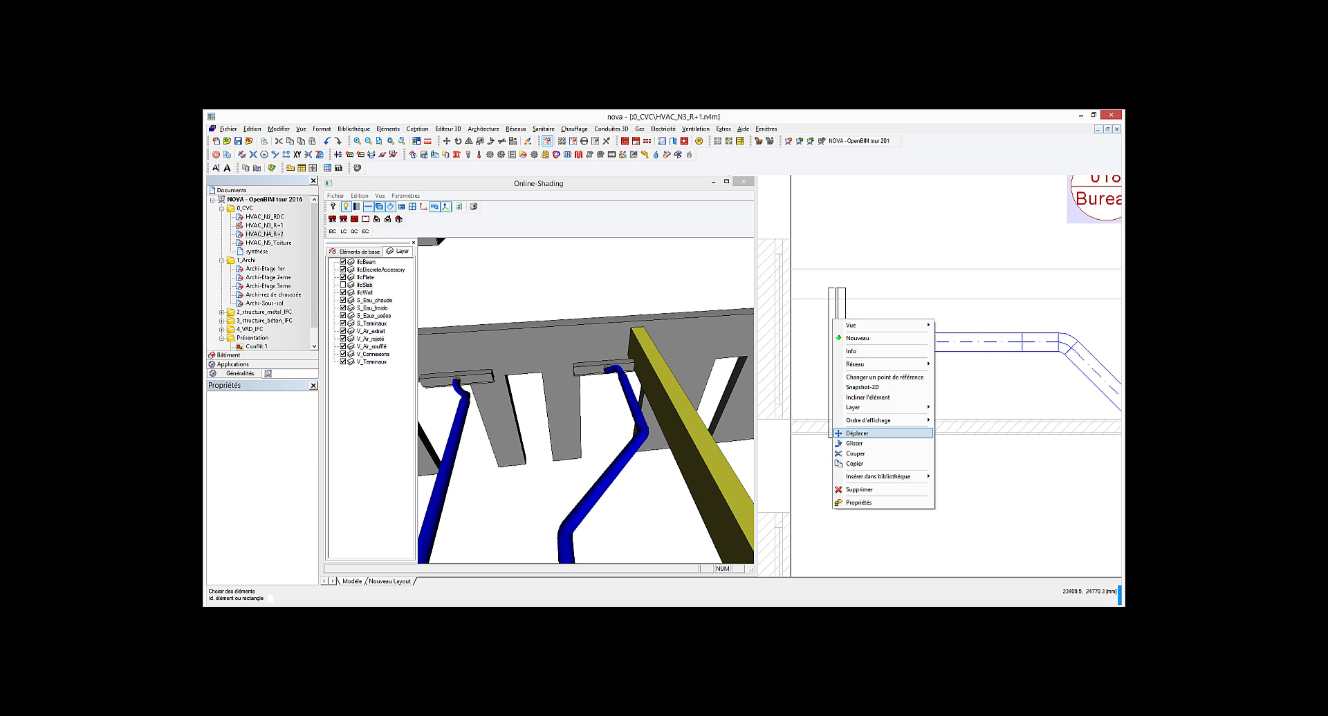
click(856, 433)
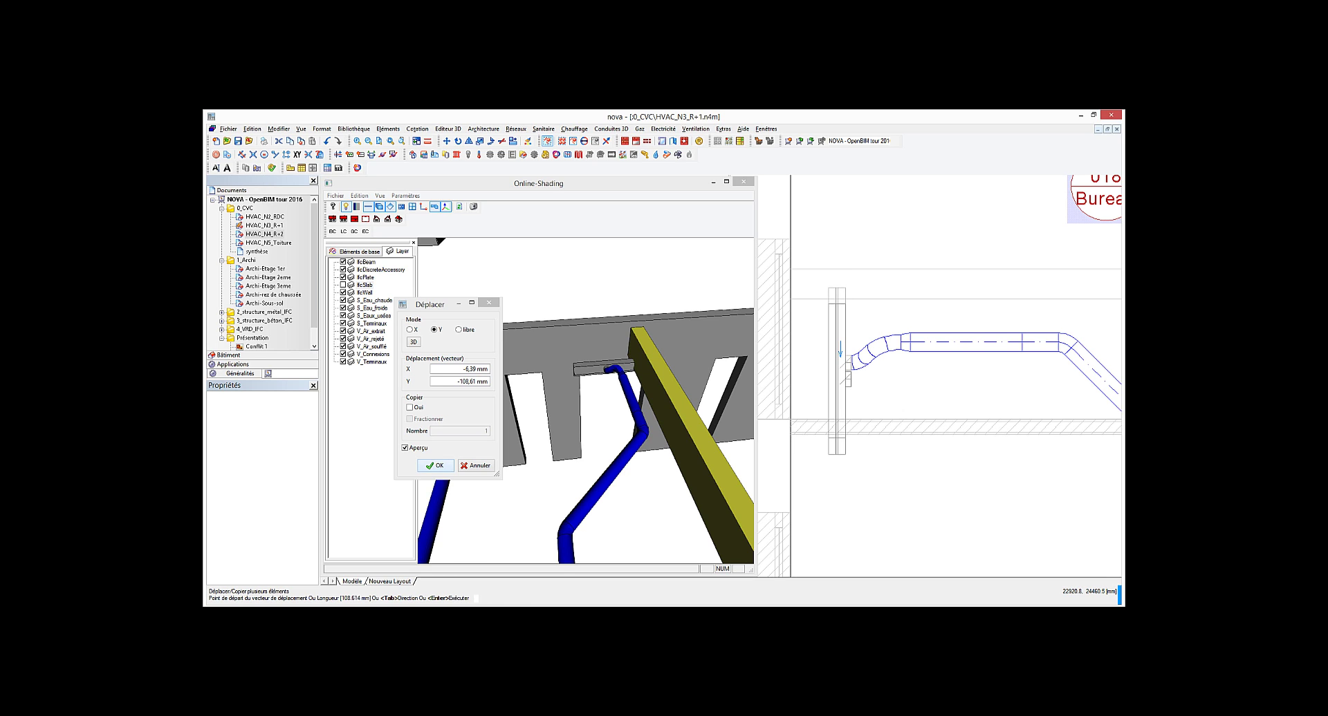
key(Return)
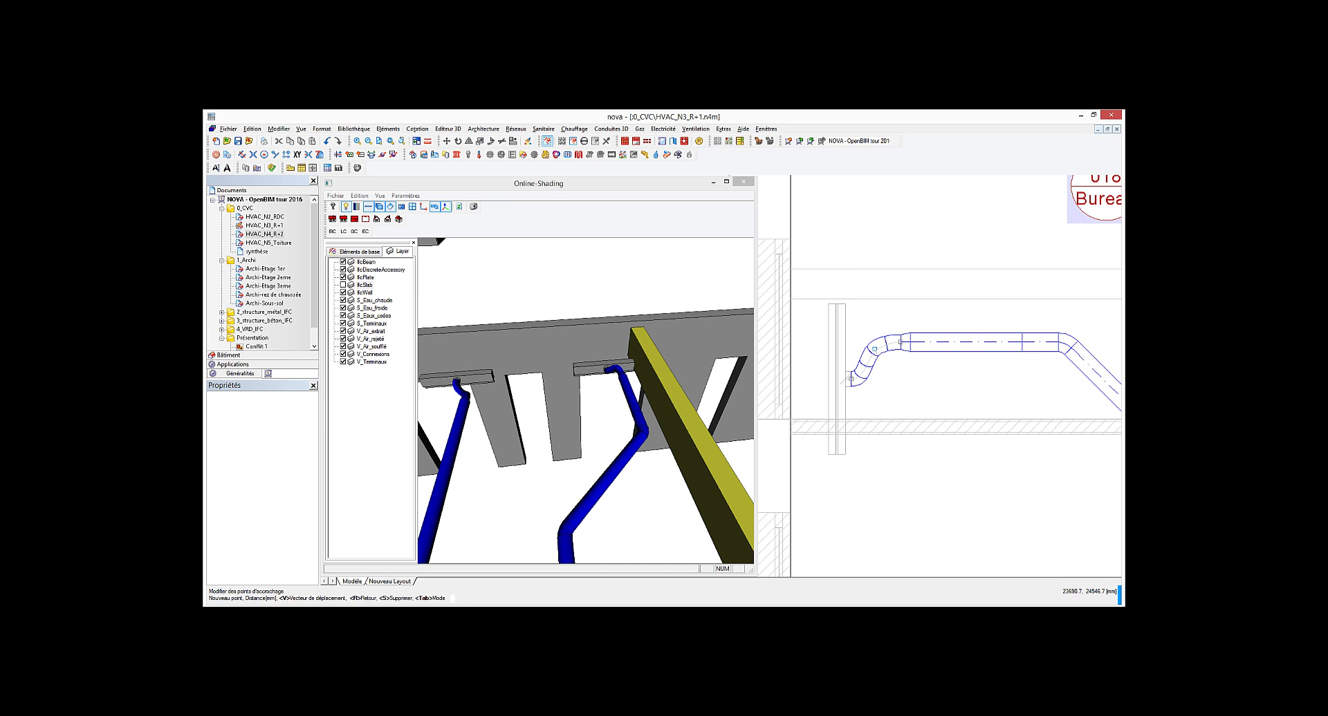
click(877, 356)
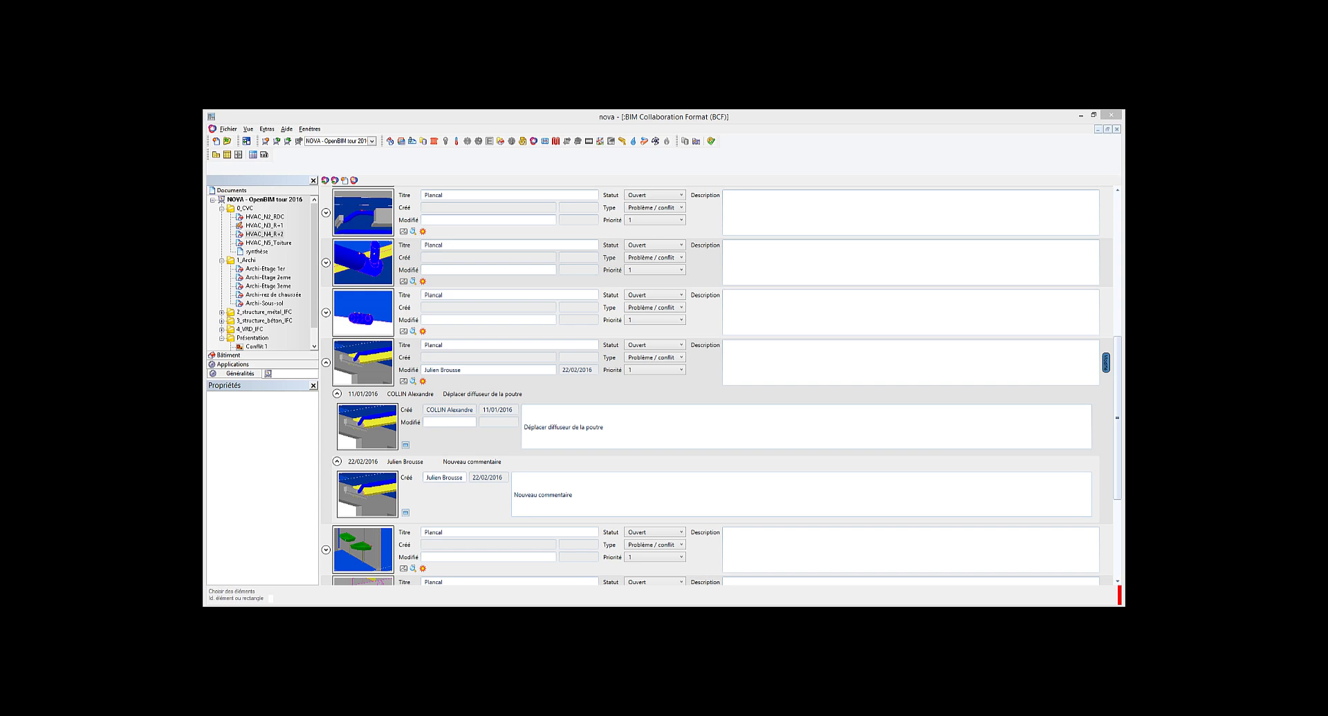
Replace the new comment's text on the beam note with "Terminal déplacé - je retourne l'IFC actualisé"
drag(572, 495, 512, 495)
text(Ter)
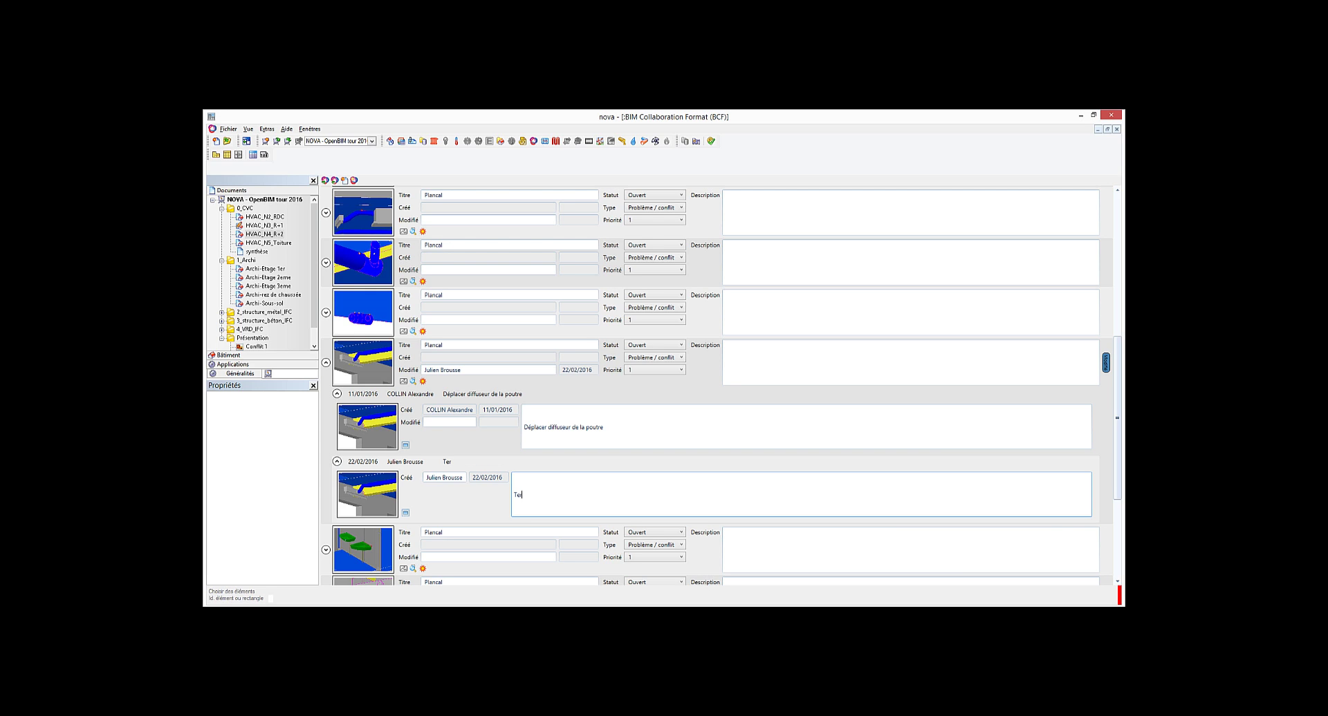
text(minal déplacé - je retourne l'IFC actualisé)
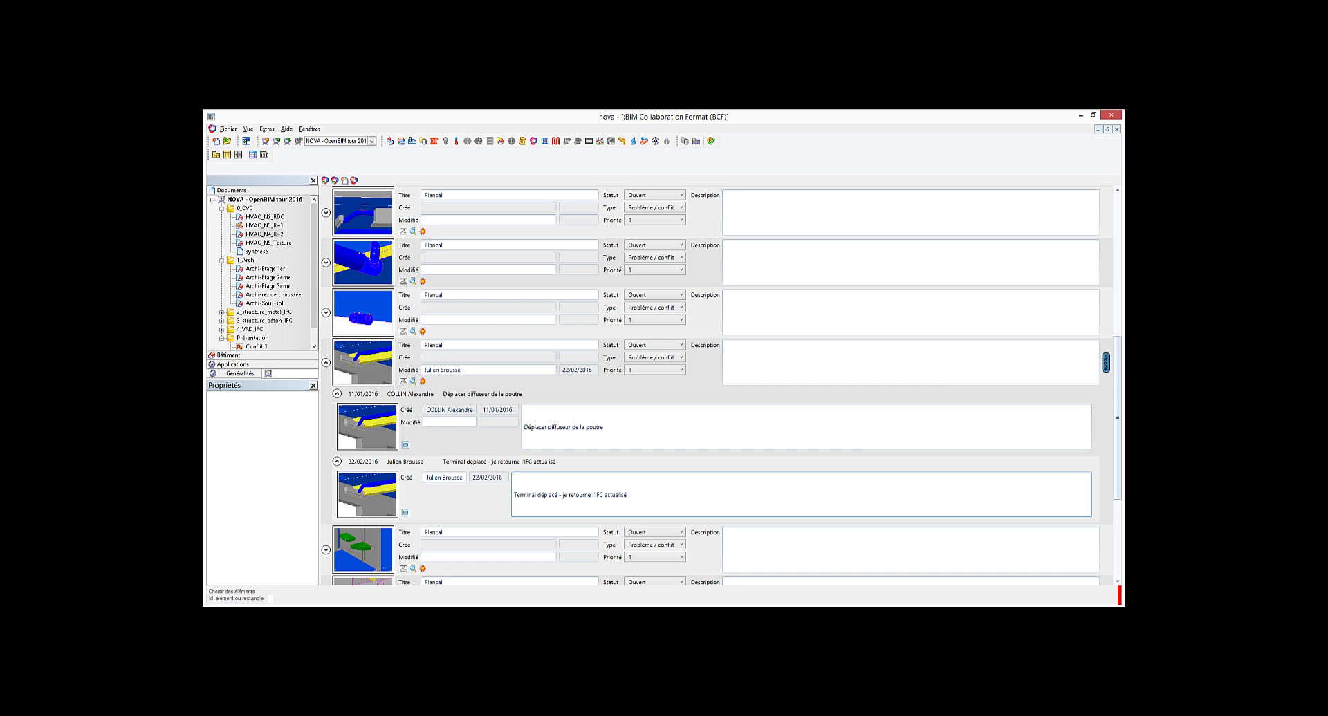